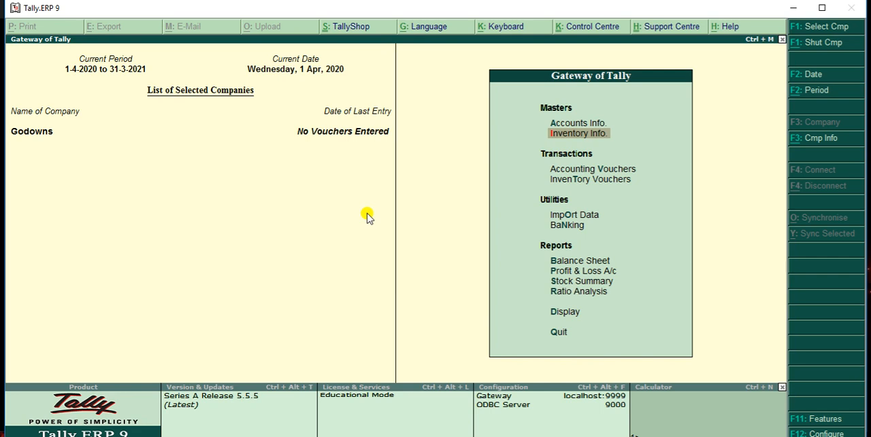
Review the list of existing stock items in the inventory masters
key("Return")
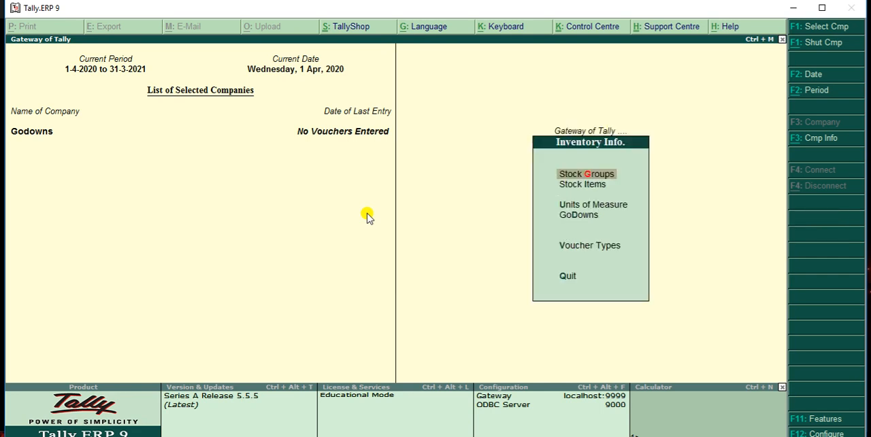
key("Down")
key("Return")
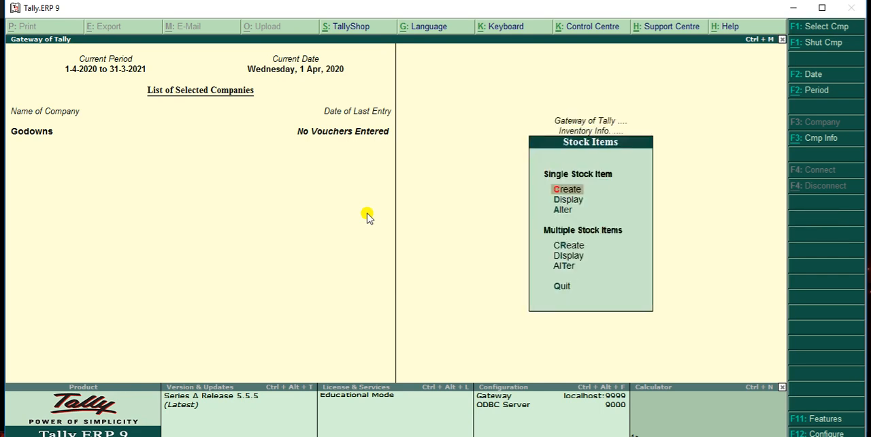
key("Down")
key("Return")
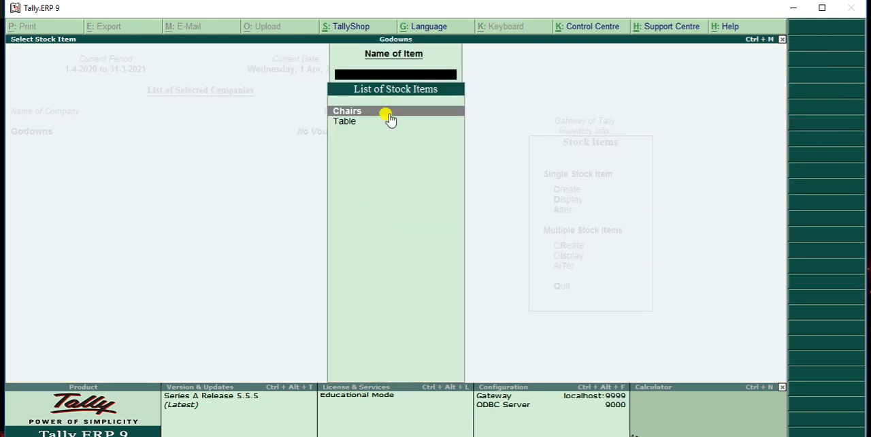
key("Escape")
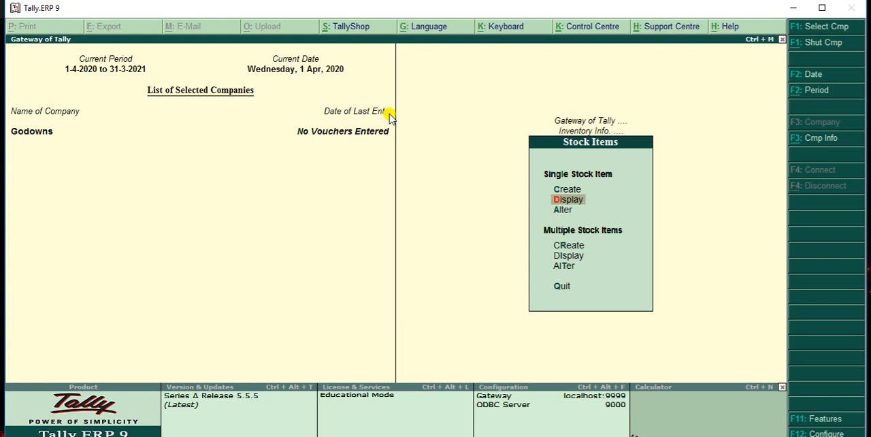
key("Escape")
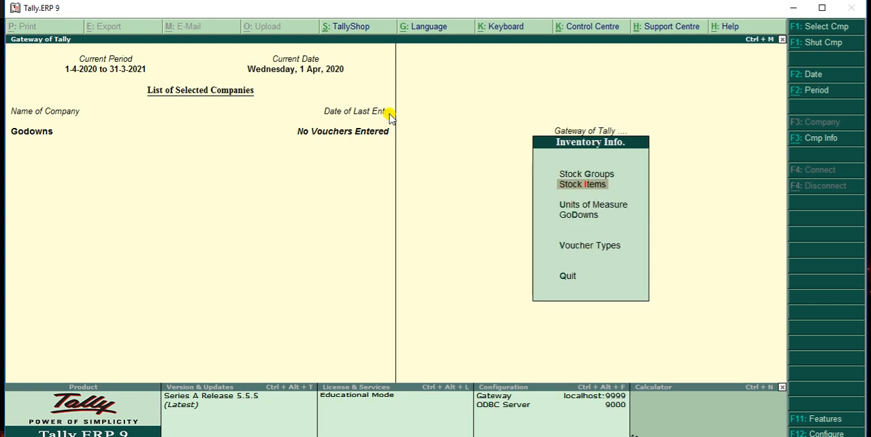
Review the list of existing godowns in the inventory masters
key("Down")
key("Down")
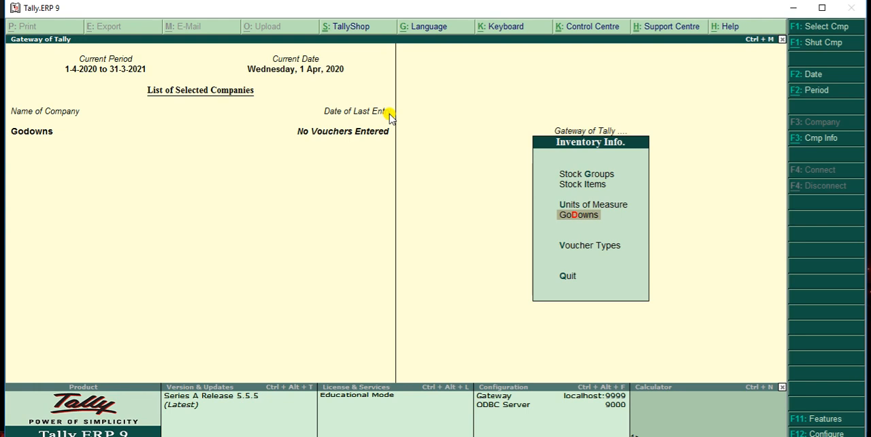
key("Return")
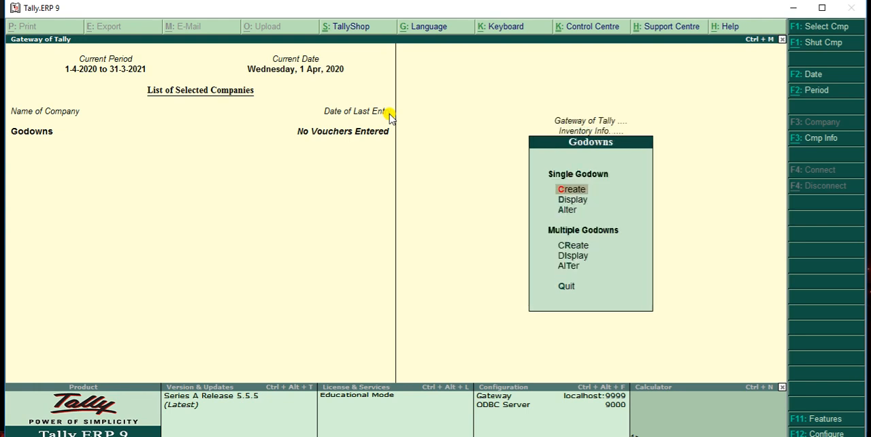
key("Down")
key("Return")
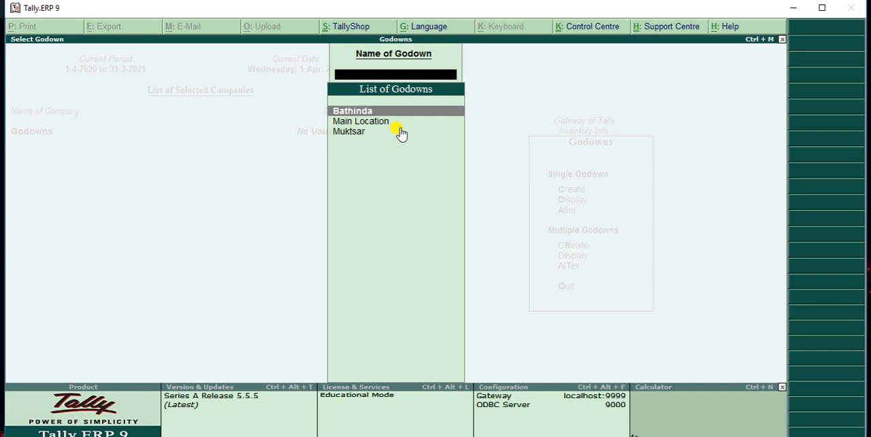
key("Escape")
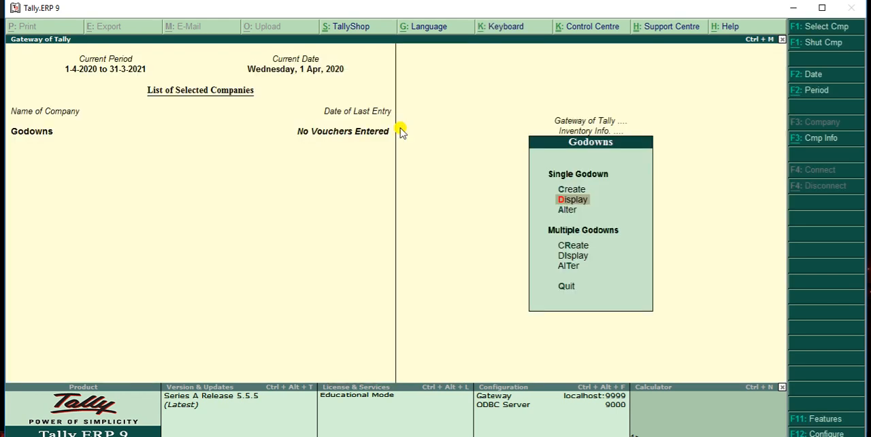
Create a single godown named Chandigarh under Primary, save it, and leave godown creation
key("Up")
key("Return")
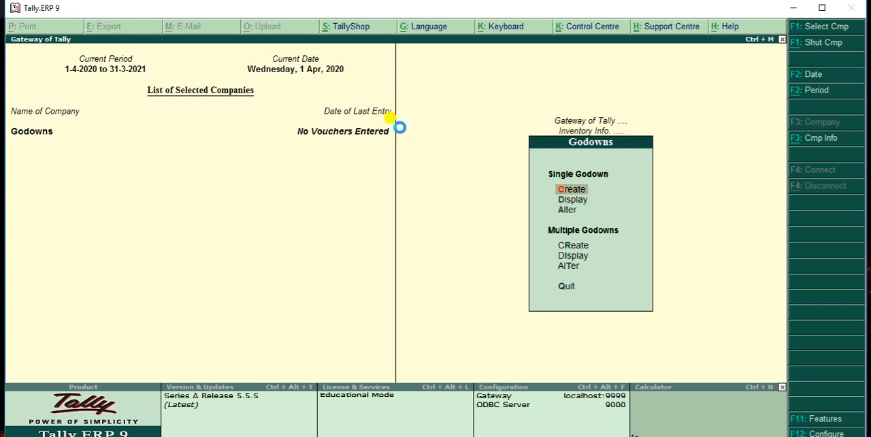
type("Chan")
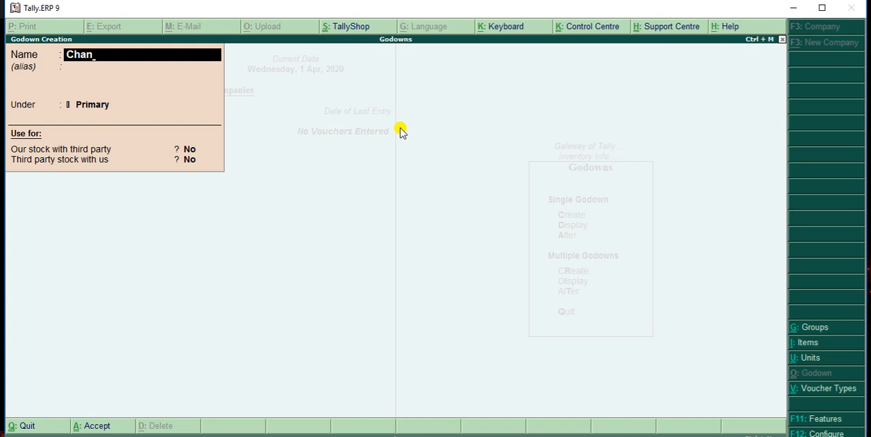
type("digarh")
key("Return")
key("Return")
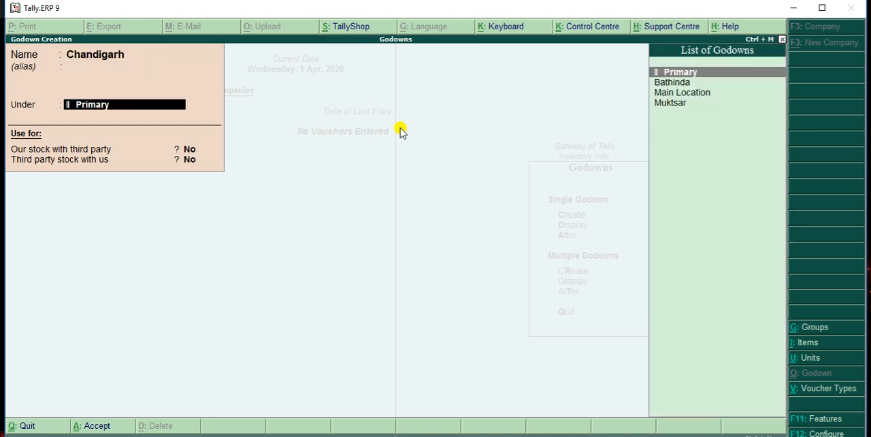
key("Return")
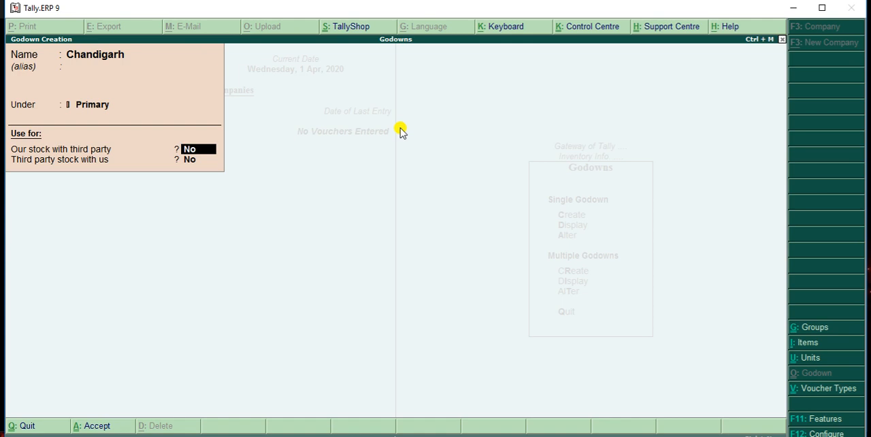
key("ctrl+a")
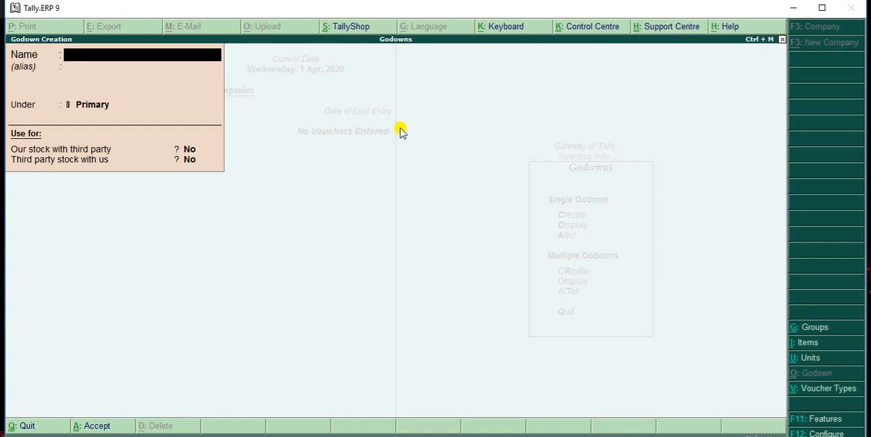
key("Escape")
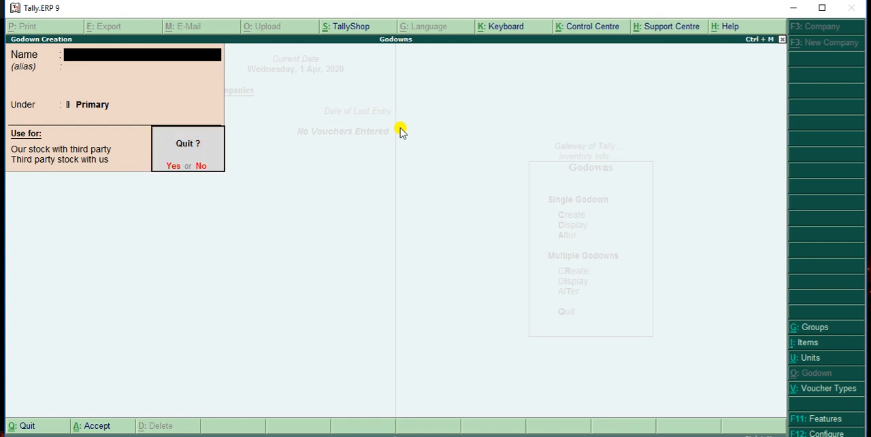
key("y")
key("Escape")
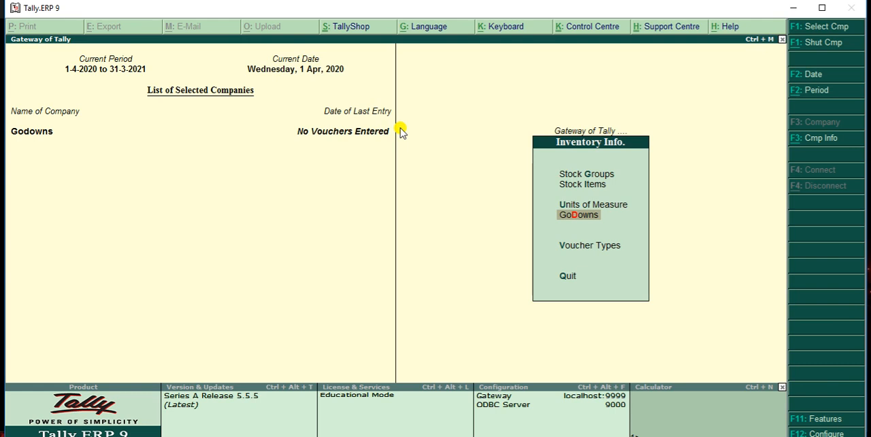
Start a purchase voucher with supplier invoice number p101, keeping the date 1-Apr-2020
key("Escape")
key("Down")
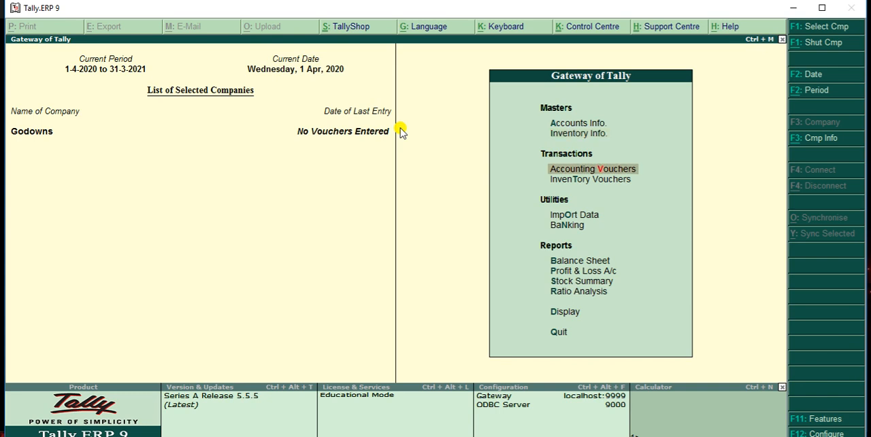
key("Return")
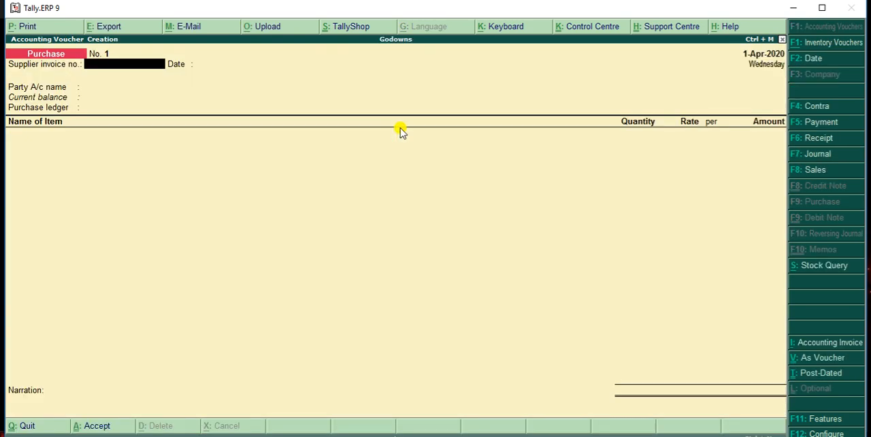
type("p101")
key("Return")
Set the voucher's party account to Rahul Trading and its purchase ledger to Purchase
key("Return")
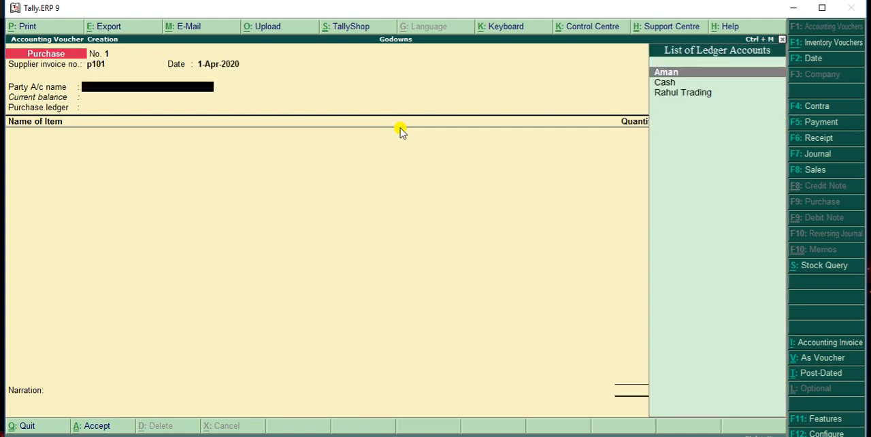
key("Down")
key("Down")
key("Return")
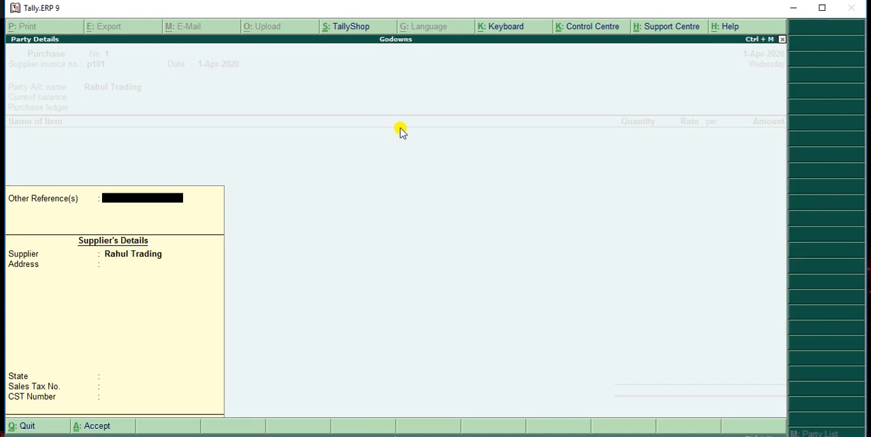
key("Return")
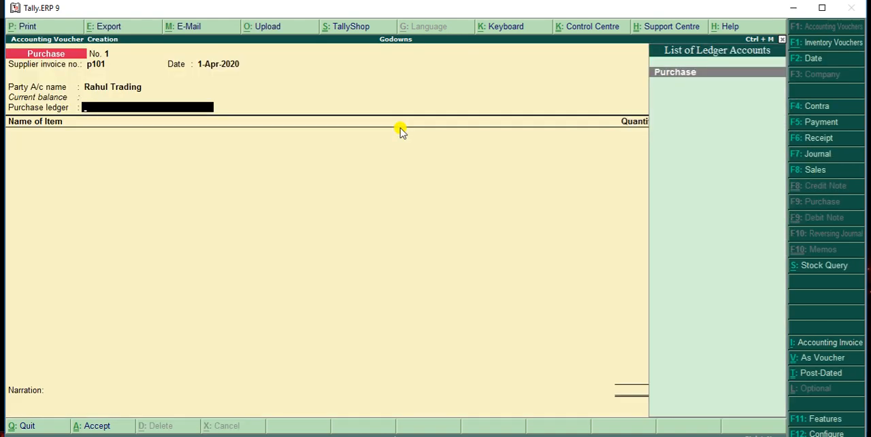
key("Return")
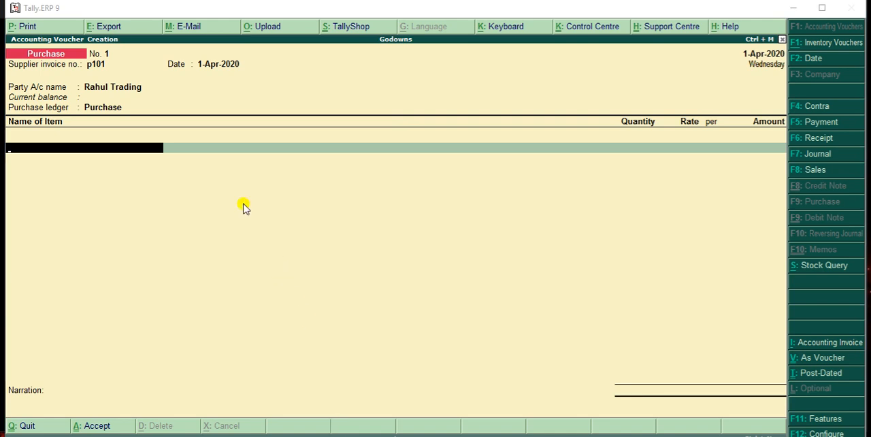
Add the stock item Chairs to the voucher and allocate 500 pcs to the Bathinda godown
left_click(152, 151)
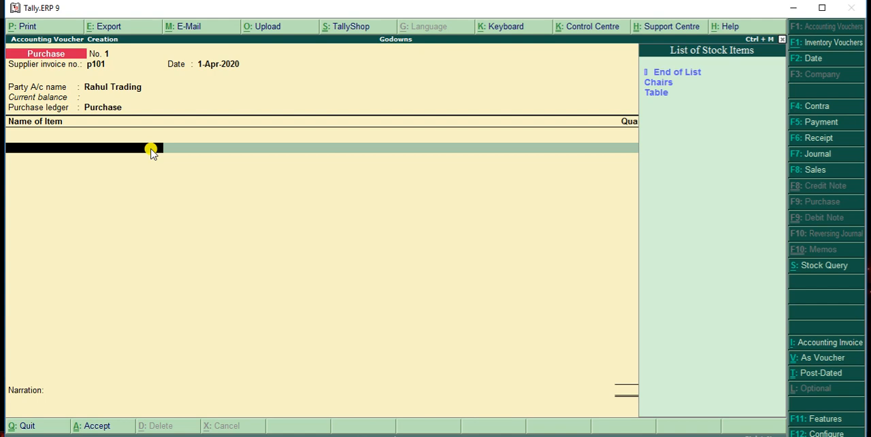
key("Down")
key("Return")
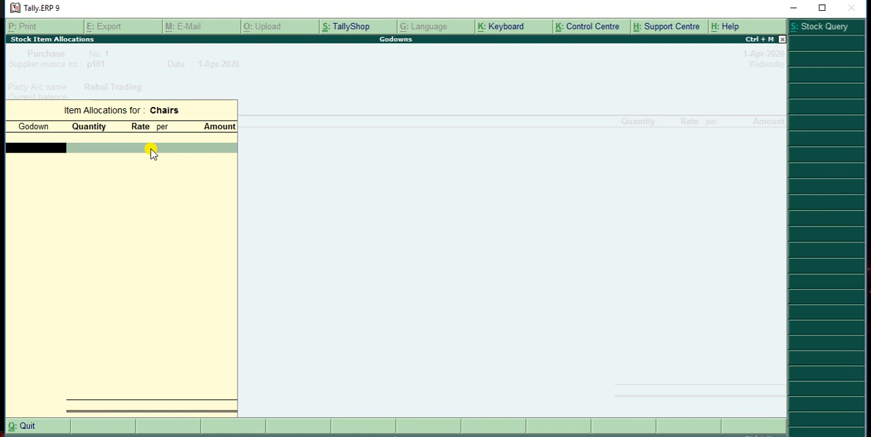
key("space")
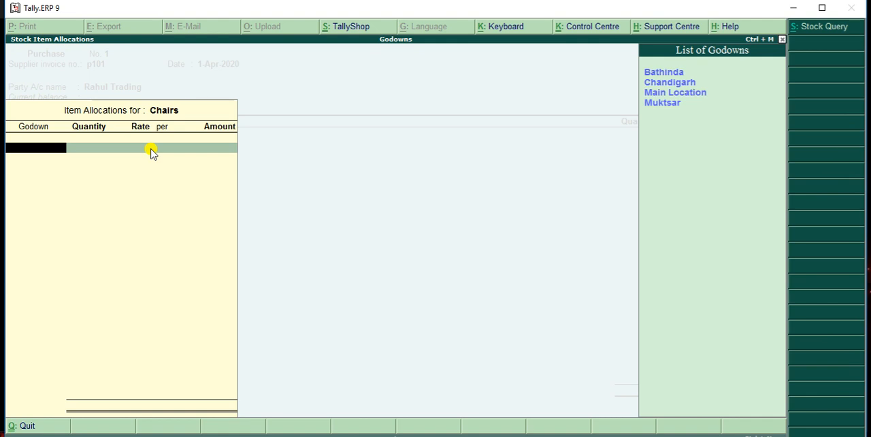
key("Down")
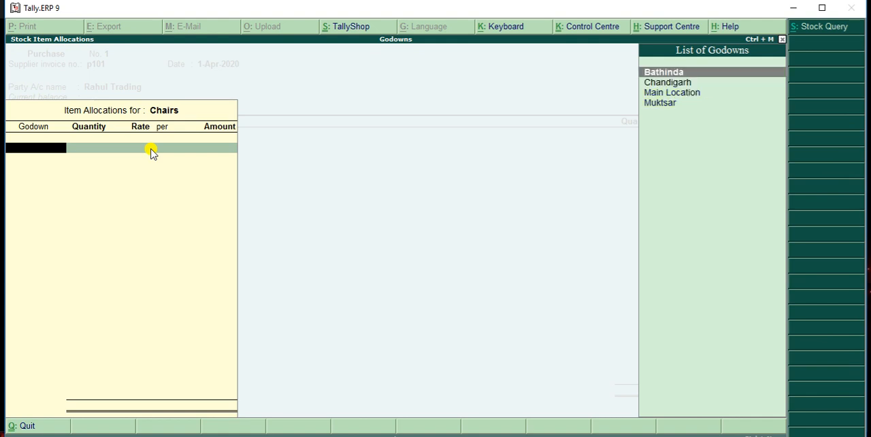
key("Return")
type("500")
key("Return")
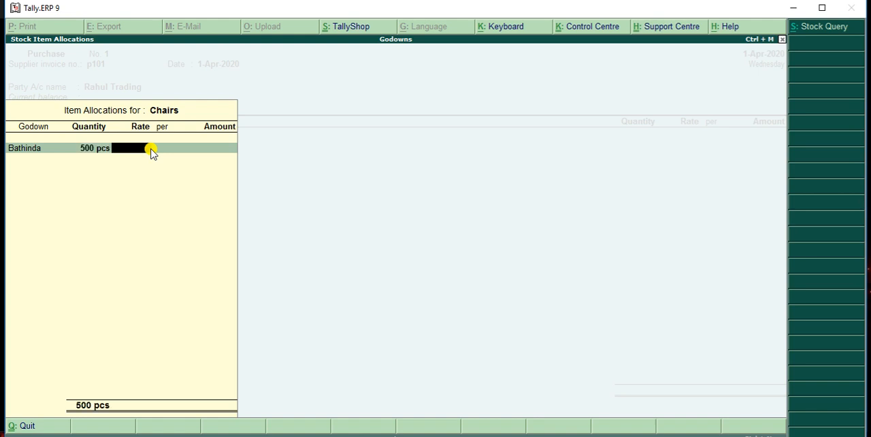
Set the Chairs rate to 100 per pcs and accept the item's allocation and amount
type("100")
key("Return")
key("Return")
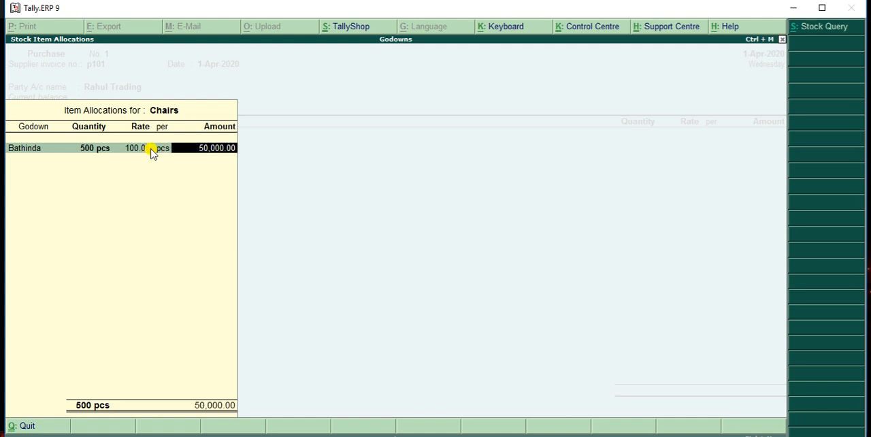
key("Return")
key("Return")
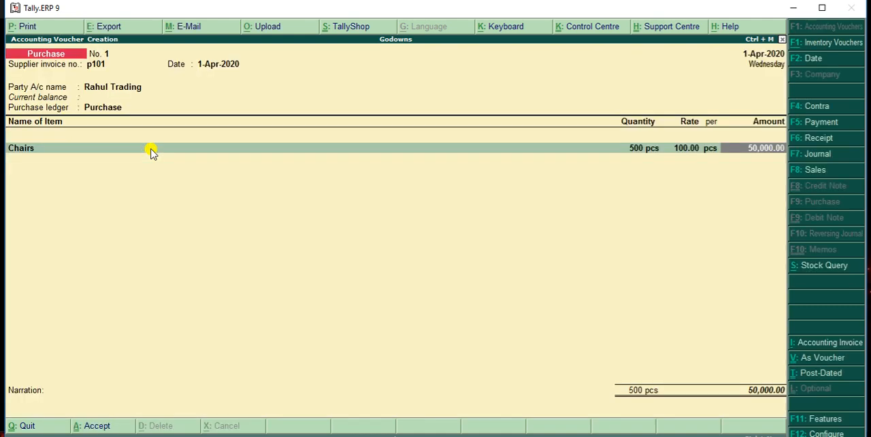
key("Return")
Add the stock item Table as the second line and allocate 500 pcs to the Chandigarh godown
key("Return")
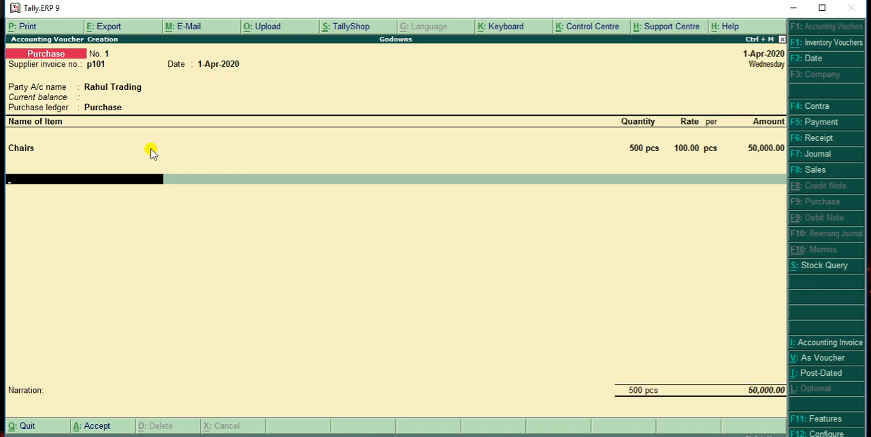
key("BackSpace")
key("Return")
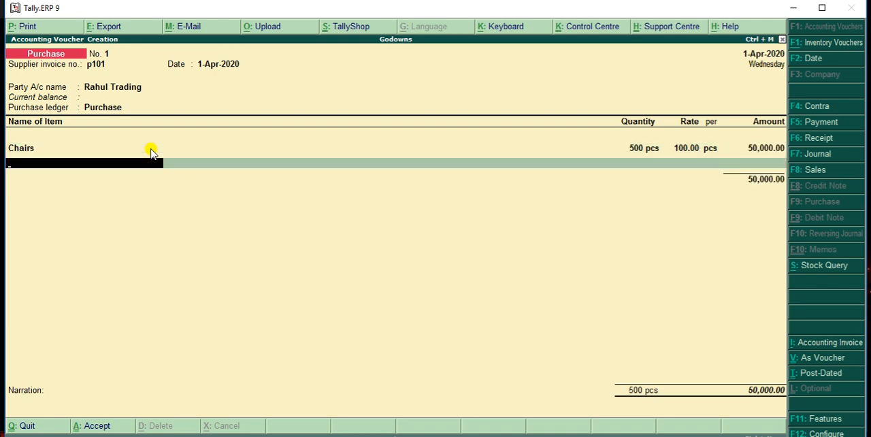
type("T")
key("Return")
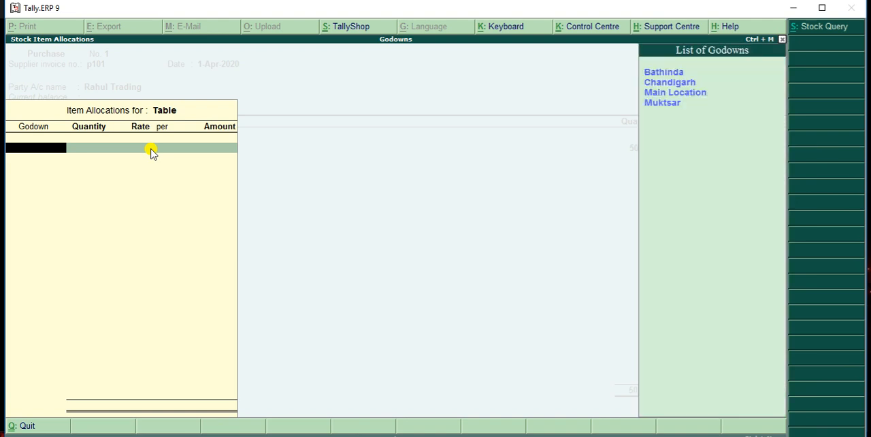
key("Down")
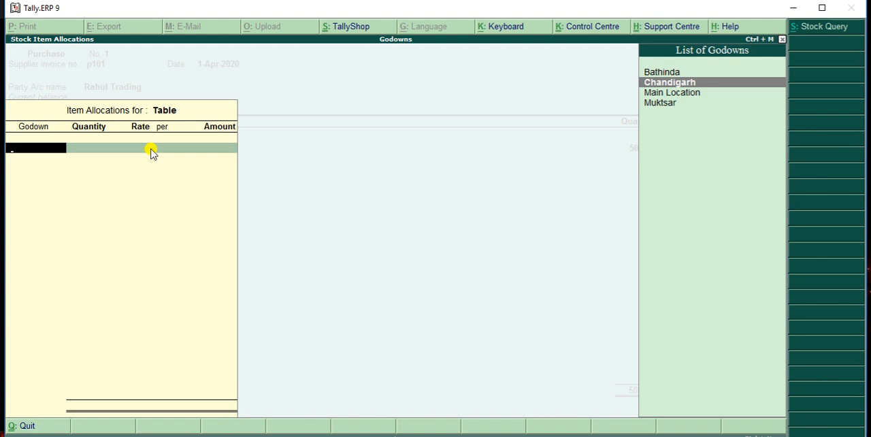
key("Return")
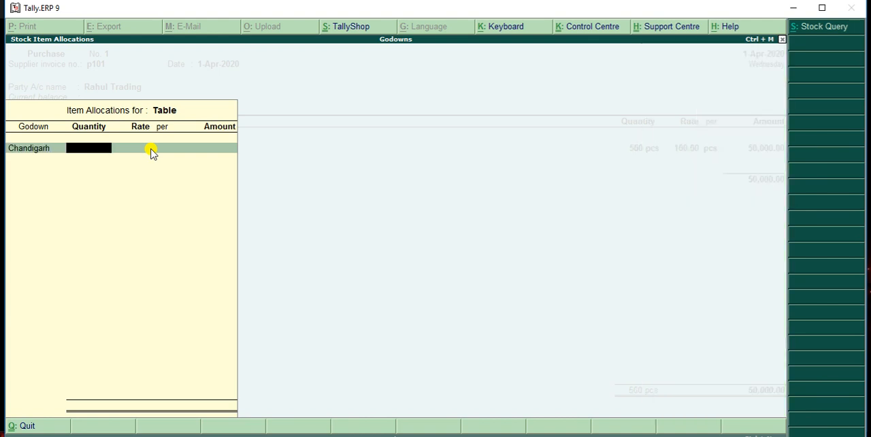
type("500")
key("Return")
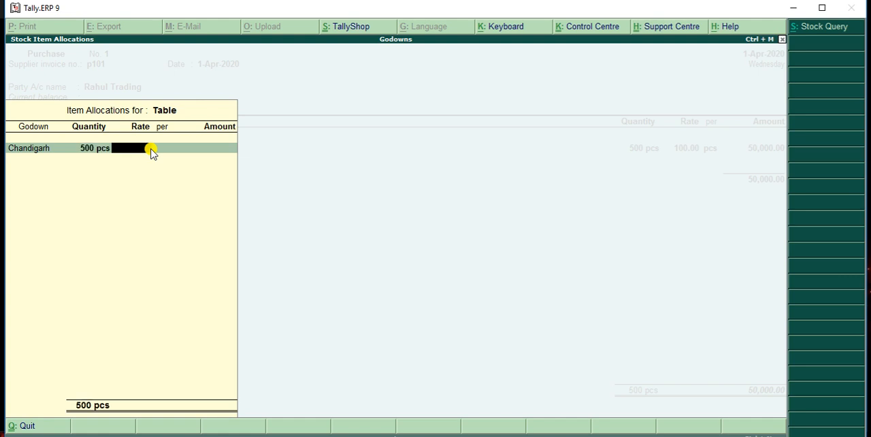
Set the Table rate to 100 per pcs and accept the item's godown allocation and amount
type("100")
key("Return")
key("Return")
key("Return")
key("Return")
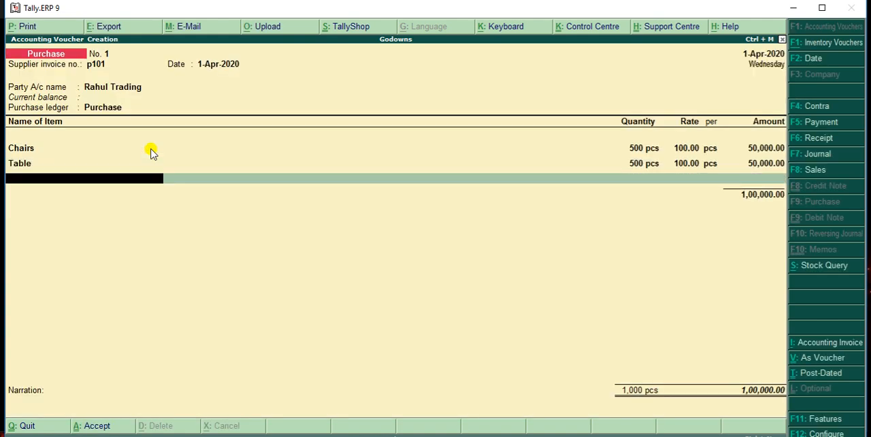
End the item list, save the purchase voucher without a narration, and return to the Gateway of Tally
key("Return")
key("Return")
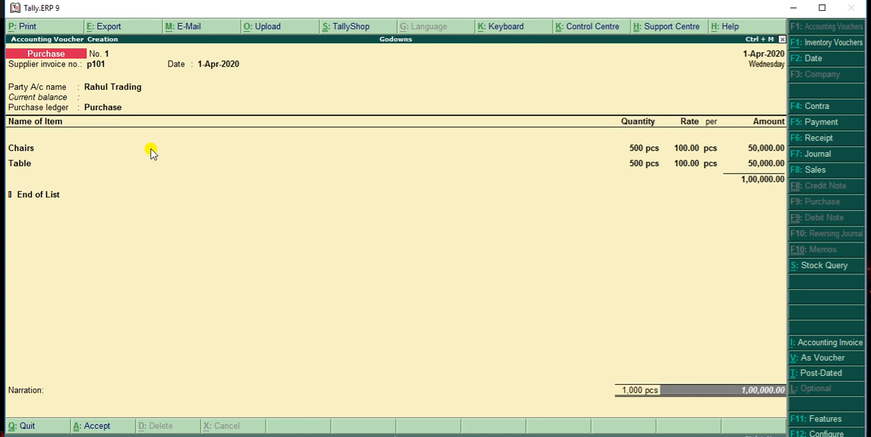
key("Return")
key("Return")
key("Return")
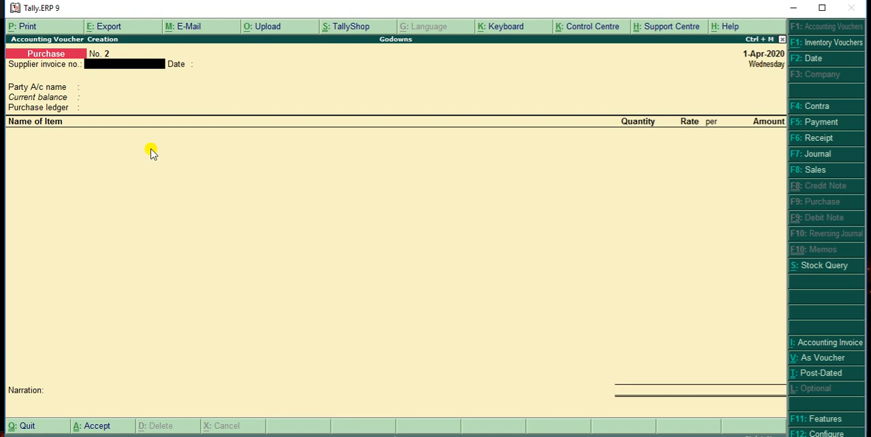
key("Escape")
key("y")
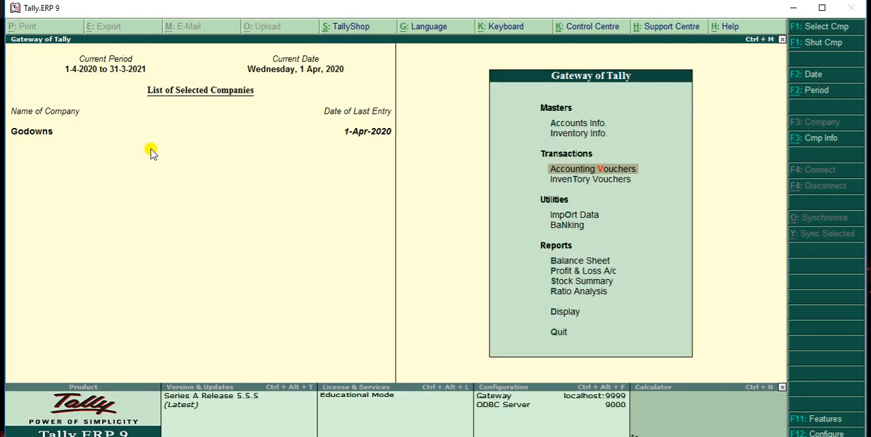
Examine the Furniture stock summary and the monthly summary of Chairs, and return to the Gateway of Tally
key("Down")
key("Down")
key("Down")
key("Down")
key("Down")
key("Down")
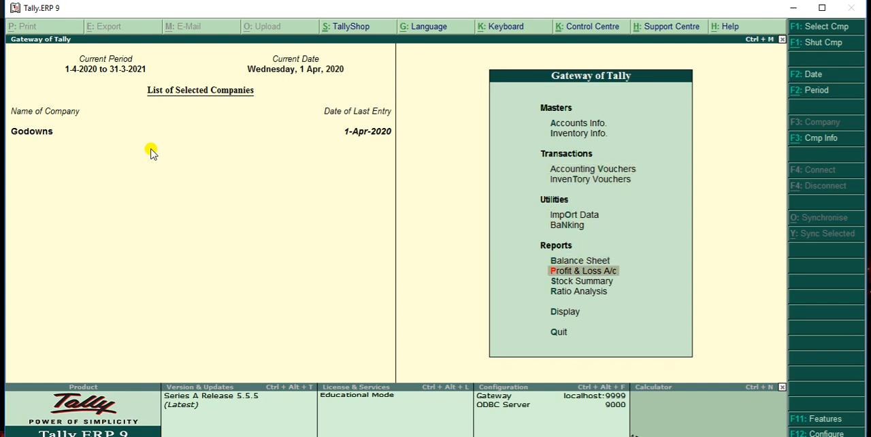
key("Return")
key("Return")
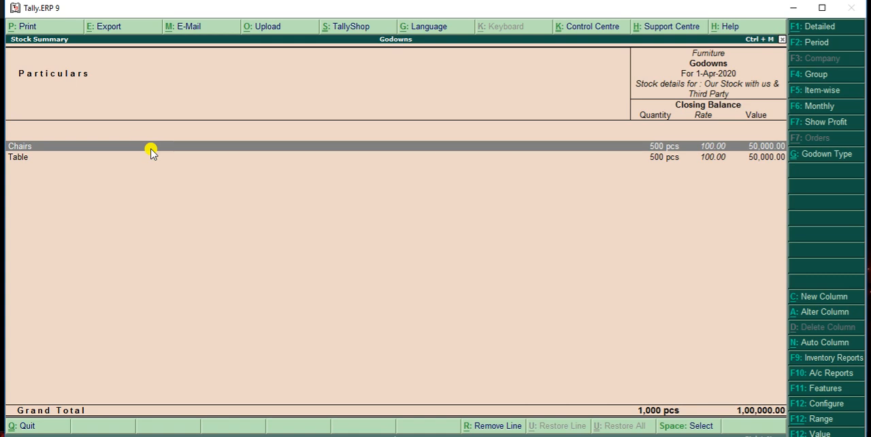
key("Return")
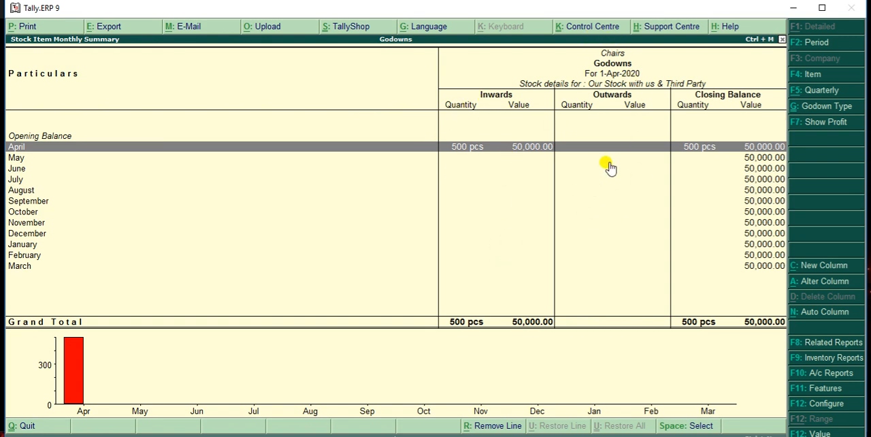
key("Escape")
key("Escape")
key("Escape")
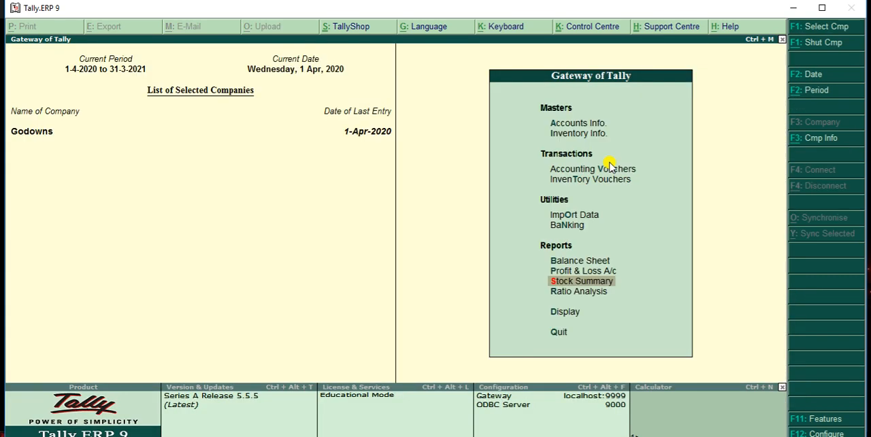
Display the godown summary for Bathinda from the statements of inventory
key("Down")
key("Down")
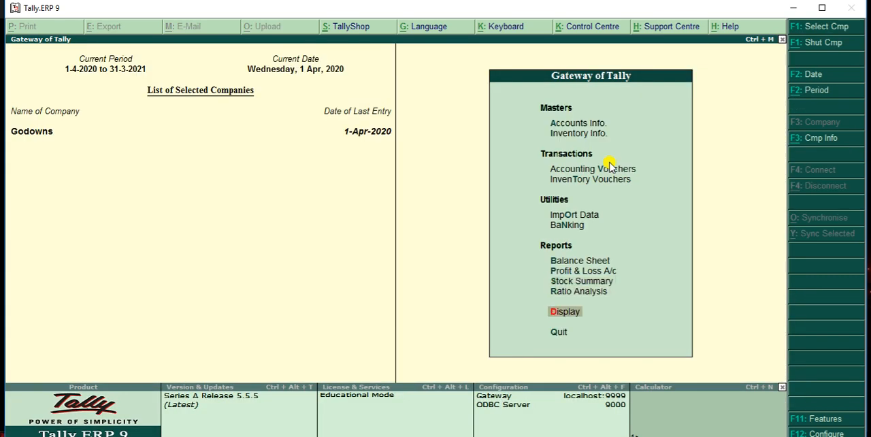
key("Return")
key("Down")
key("Down")
key("Down")
key("Down")
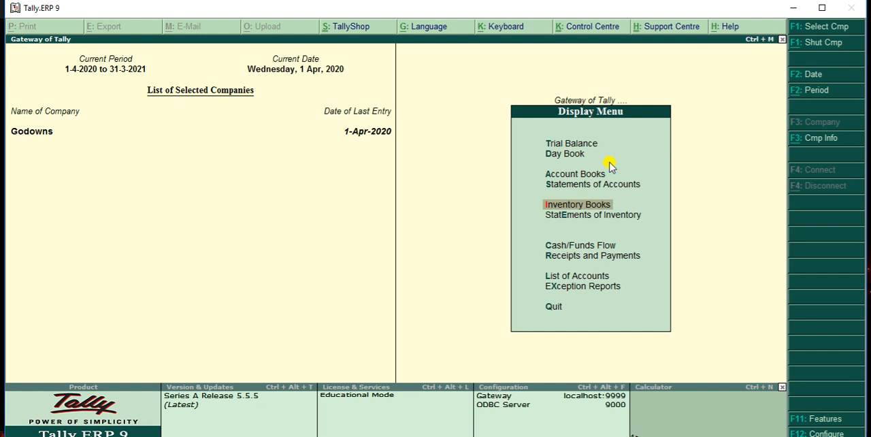
key("Down")
key("Return")
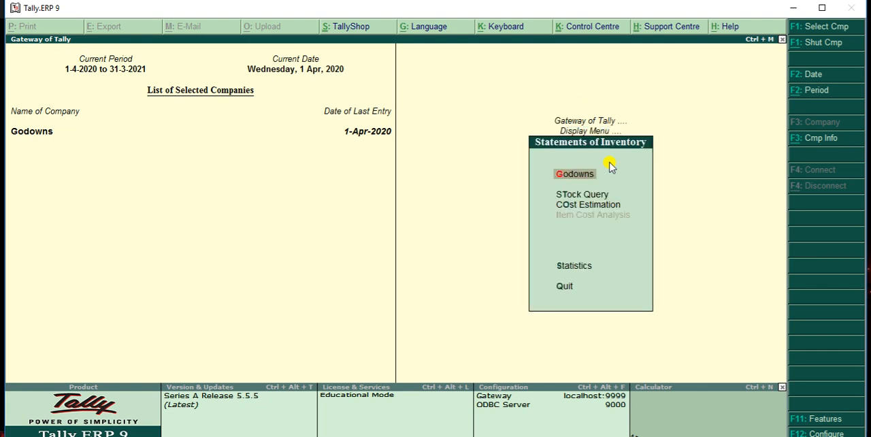
key("Return")
key("Down")
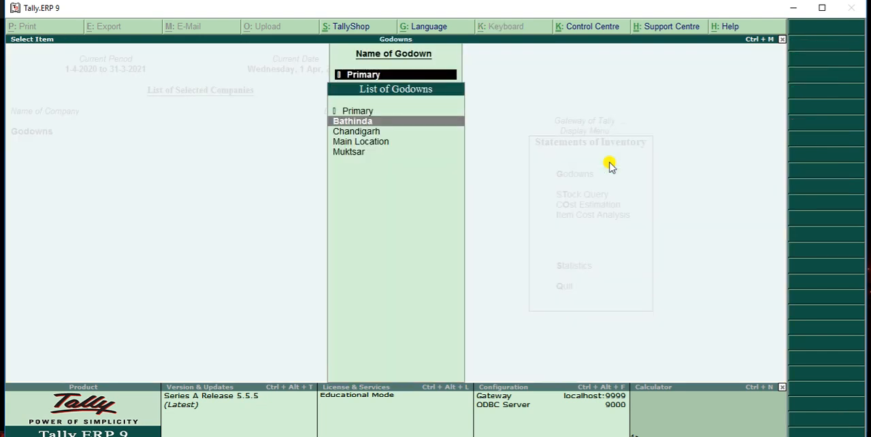
key("Return")
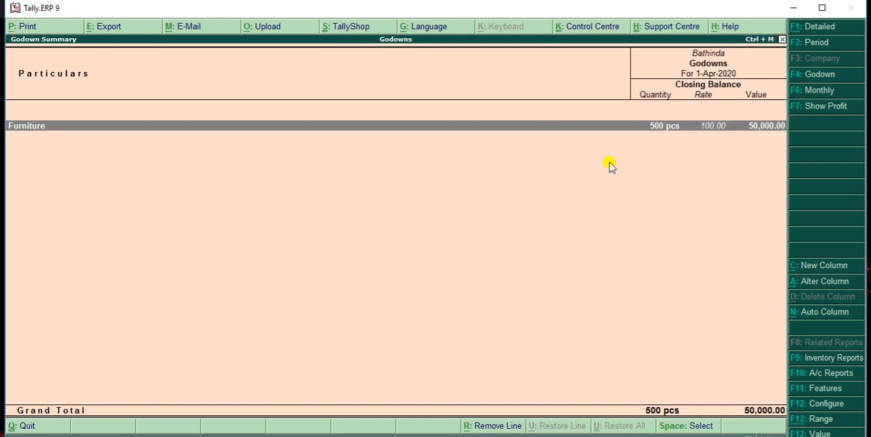
Examine the Furniture items held in the Bathinda godown and return to the Gateway of Tally
key("Return")
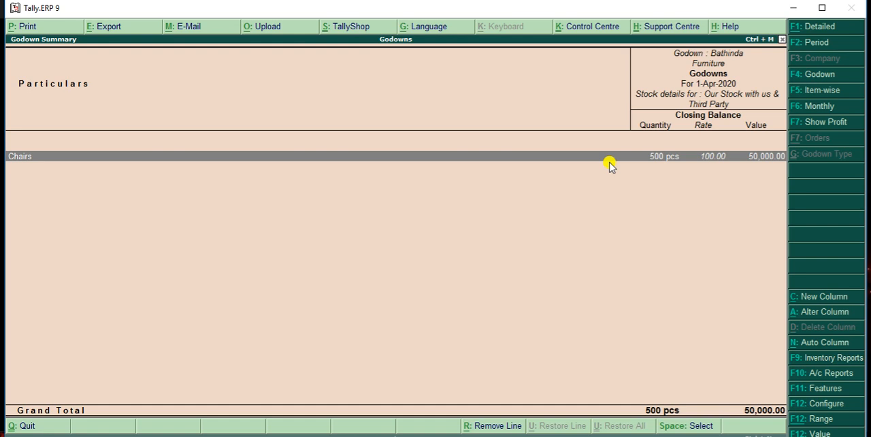
key("Escape")
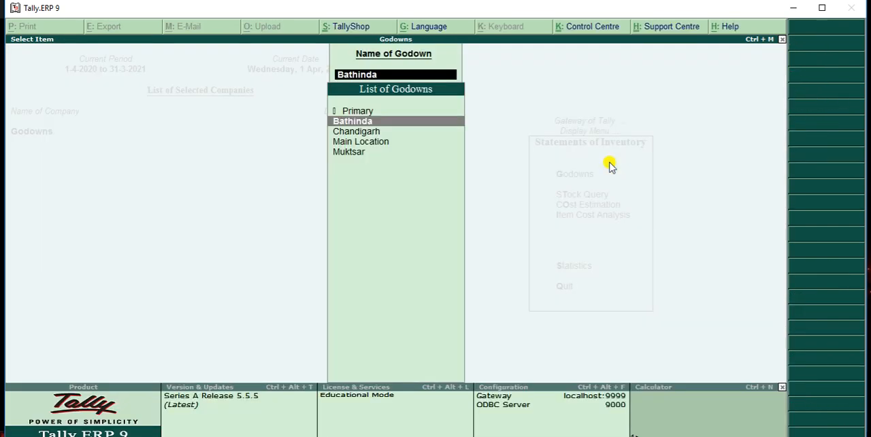
key("Escape")
key("Escape")
key("Escape")
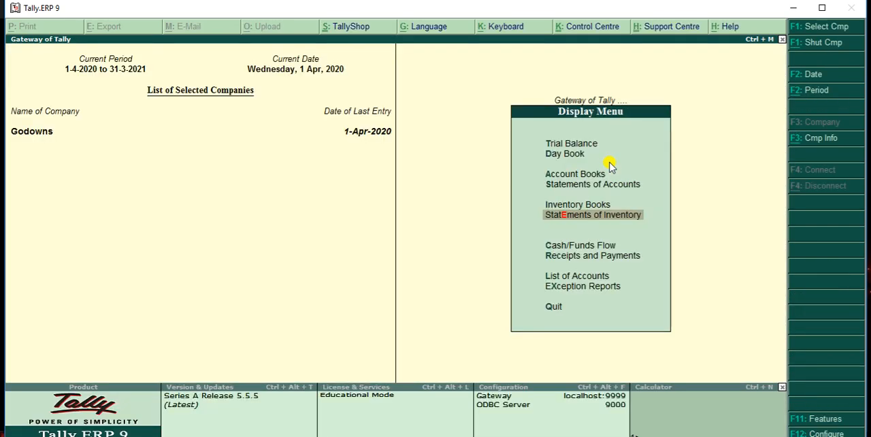
key("Escape")
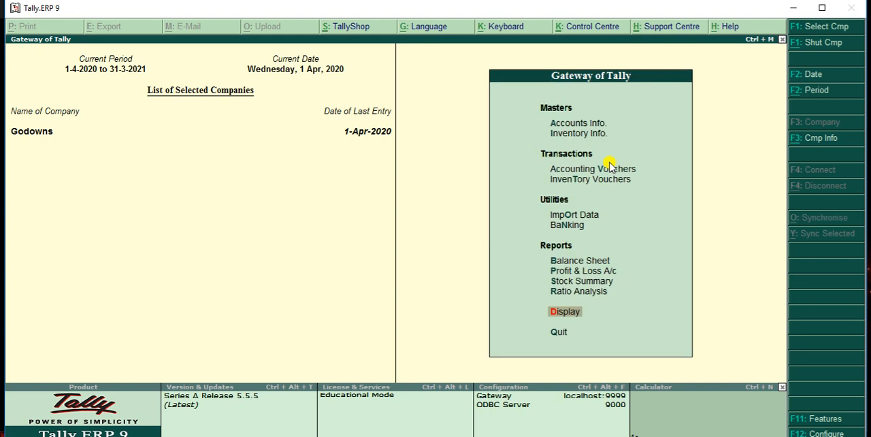
Start a sales voucher without a reference number, using the customer's ledger as party account and Sale as sales ledger
key("Up")
key("Up")
key("Up")
key("Up")
key("Up")
key("Up")
key("Up")
key("Up")
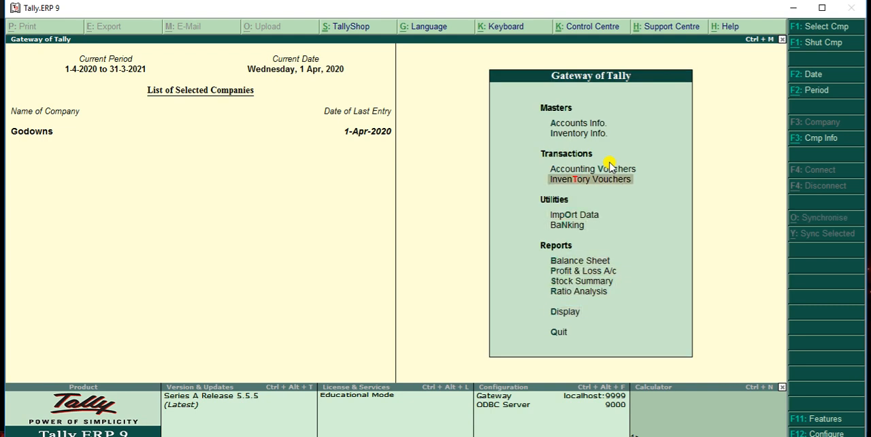
left_click(609, 167)
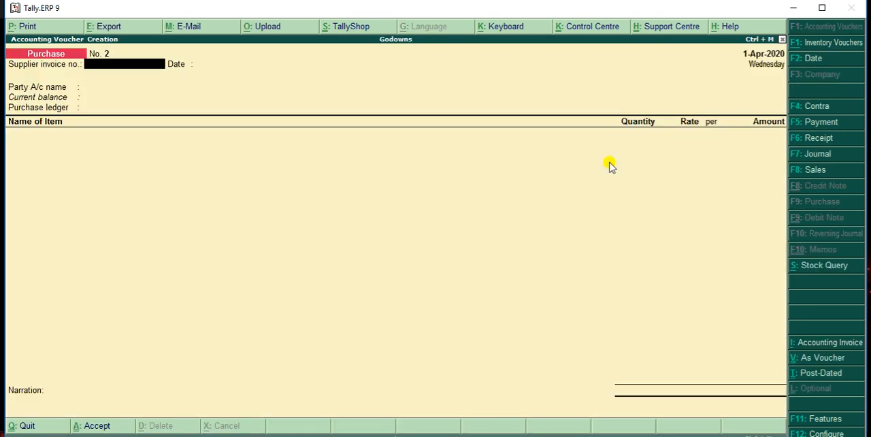
key("F8")
key("Return")
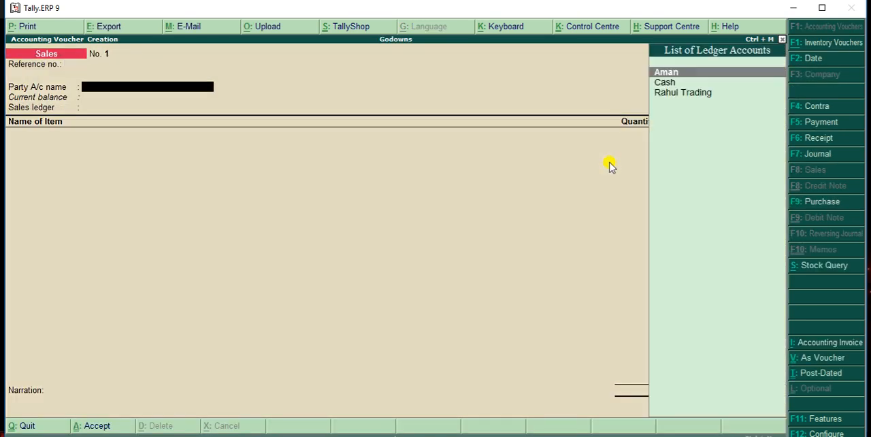
left_click(608, 167)
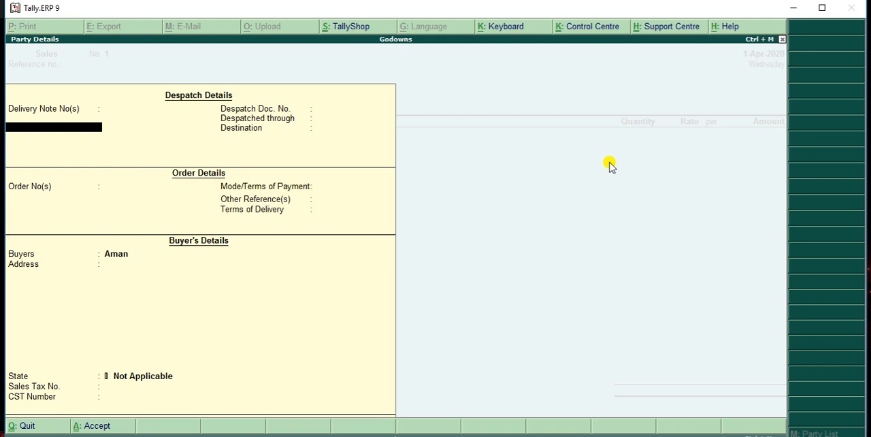
key("ctrl+a")
key("Return")
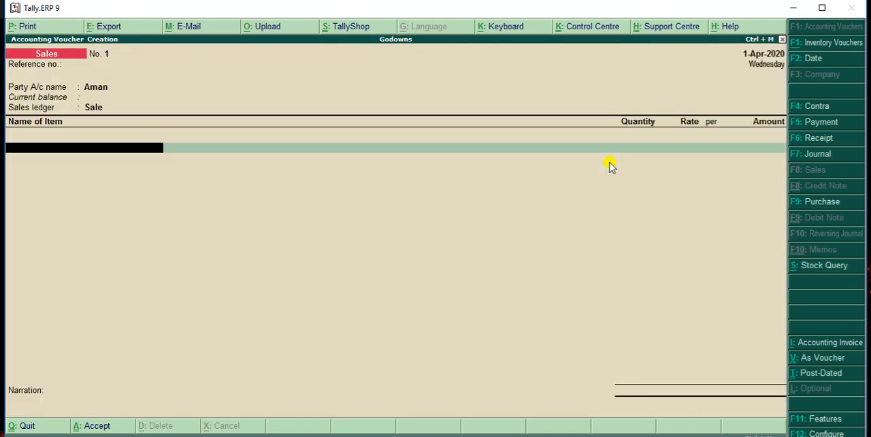
Add the stock item Table to the sales voucher and allocate 100 pcs from the Bathinda godown
type("T")
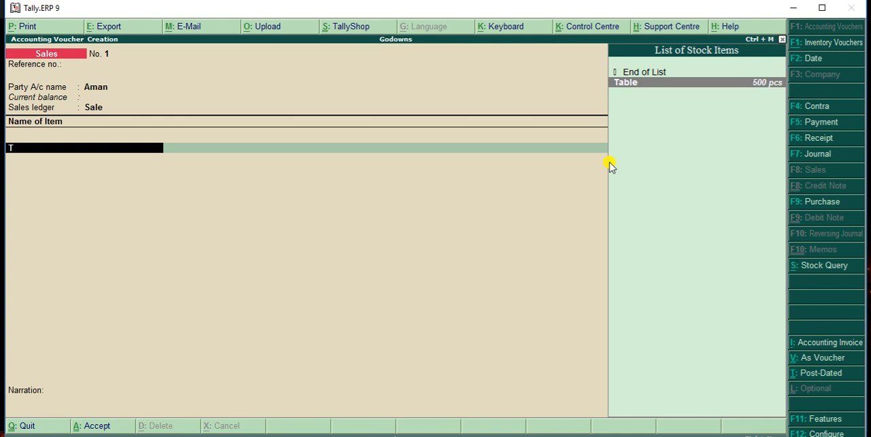
left_click(765, 78)
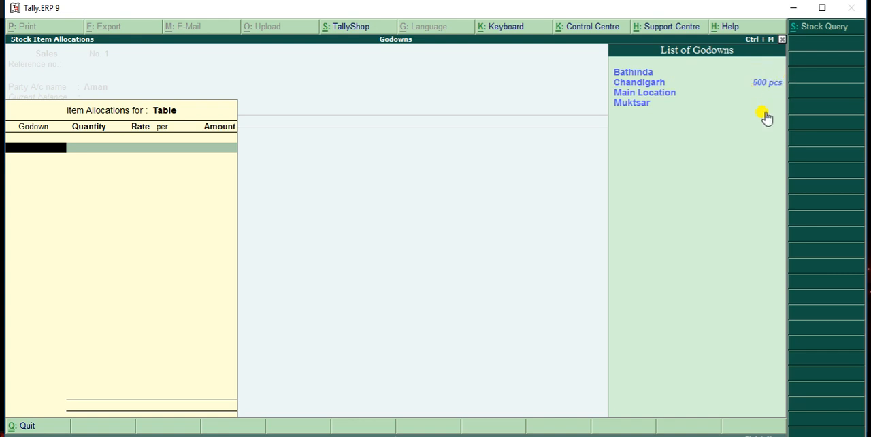
type("Ba")
key("Return")
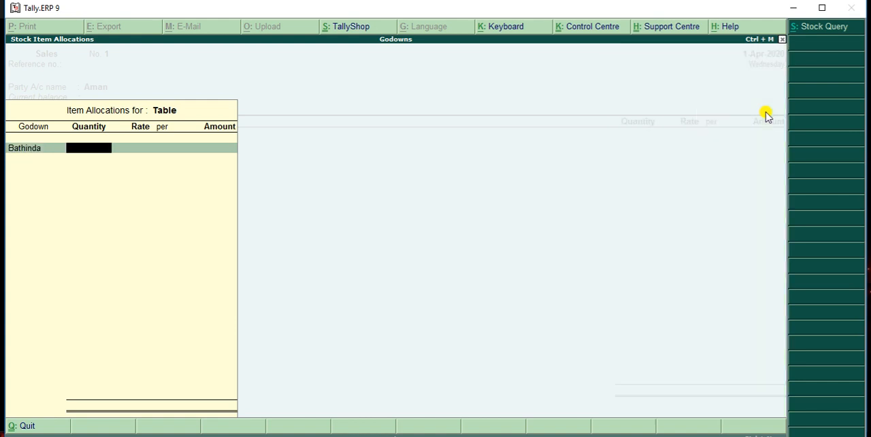
type("100")
key("Return")
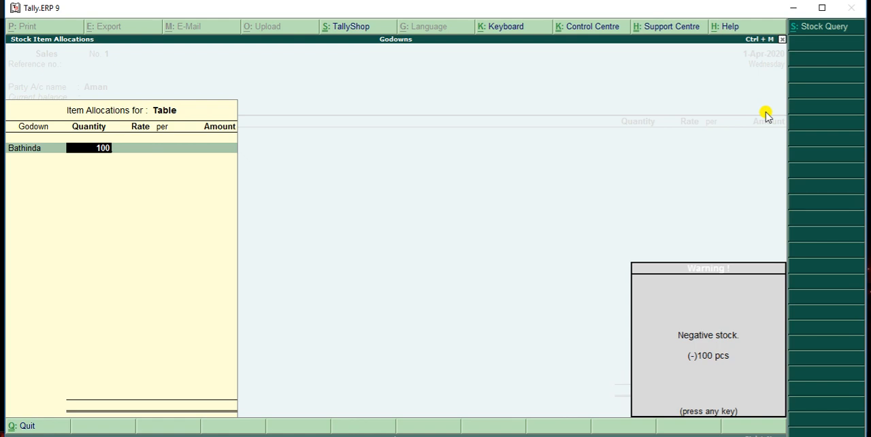
key("Return")
Change the godown of the Table allocation to Chandigarh and accept the quantity of 100 pcs
key("BackSpace")
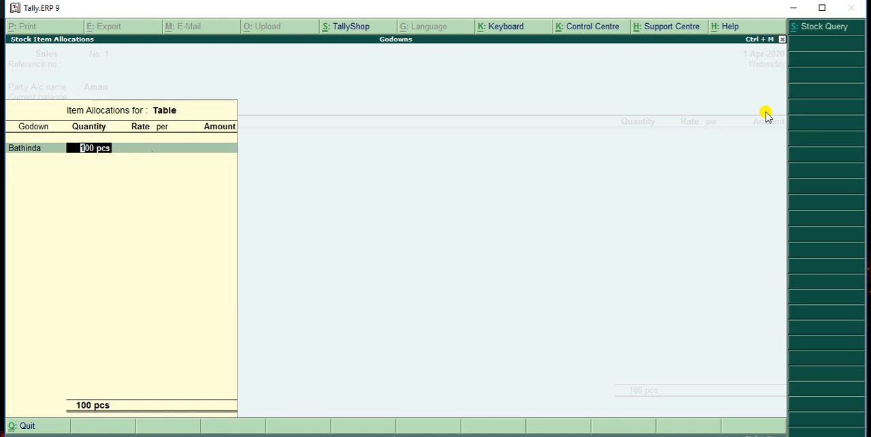
key("BackSpace")
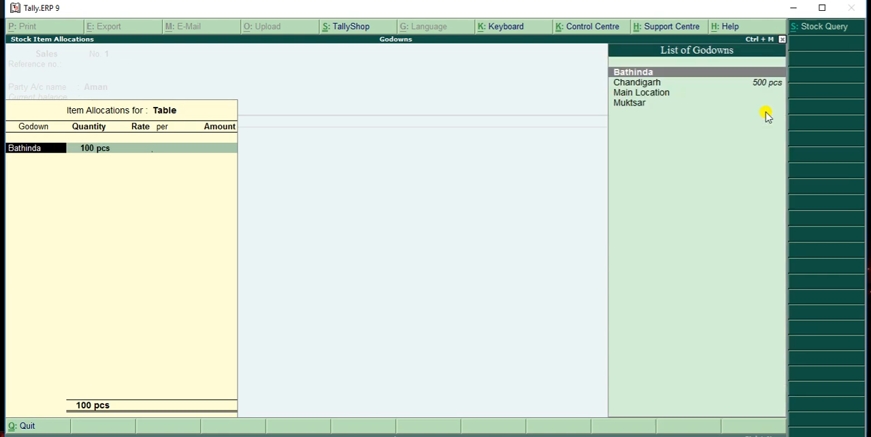
key("Down")
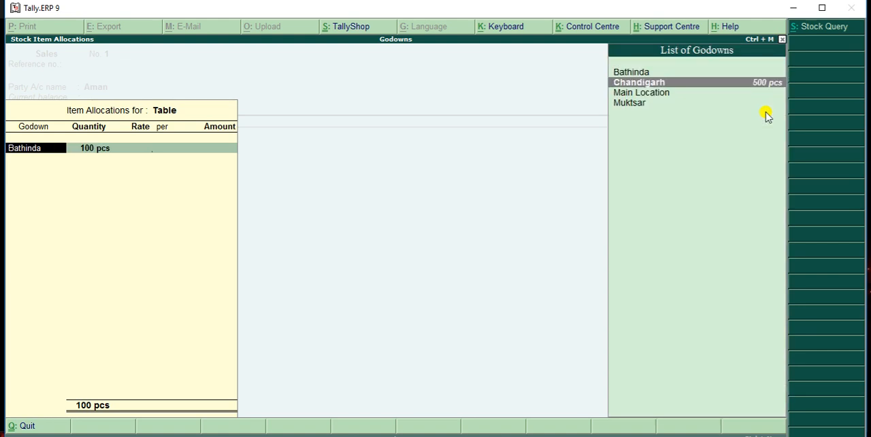
key("Return")
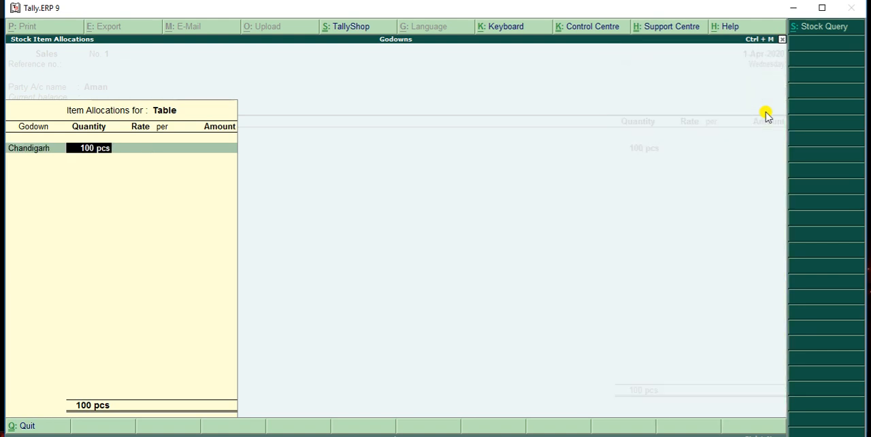
key("Return")
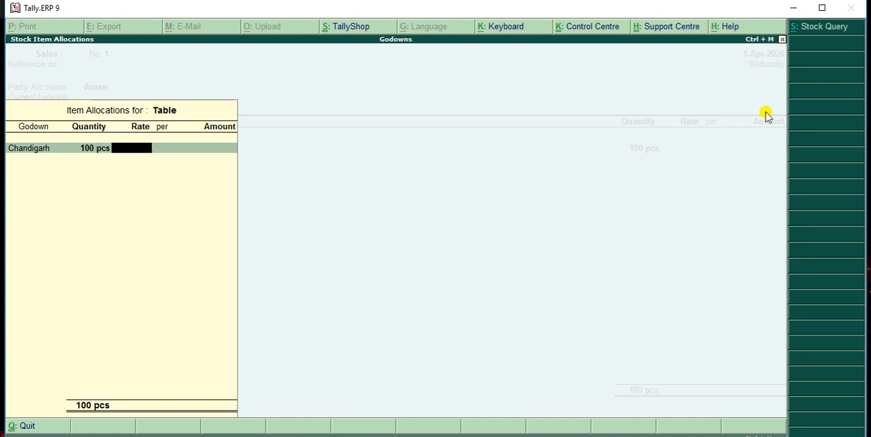
Set the Table selling rate to 200 per pcs and accept the item's allocation and amount
type("200")
key("Return")
key("Return")
key("Return")
key("Return")
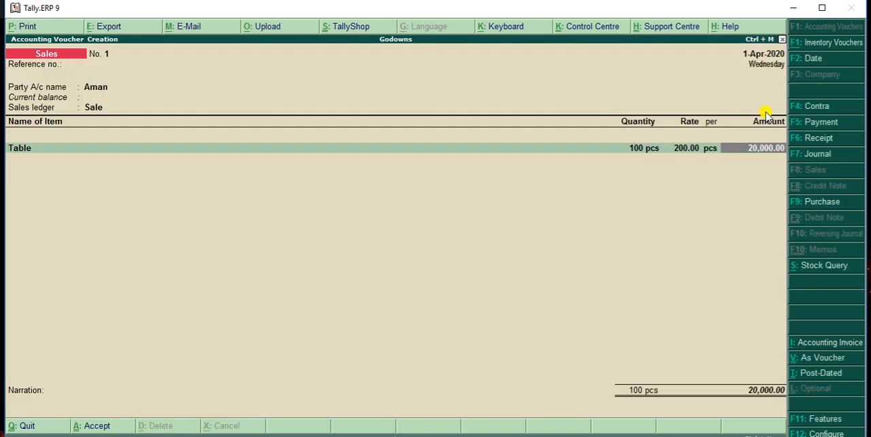
key("Return")
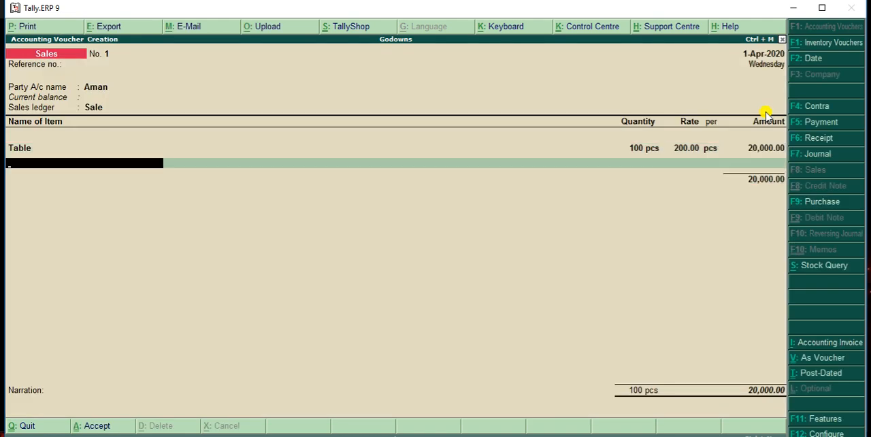
End the item list, save the sales voucher without a narration, and return to the Gateway of Tally
key("Return")
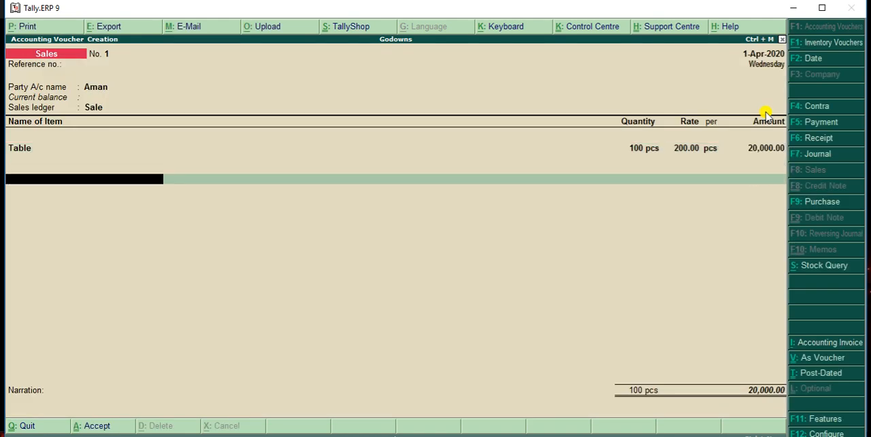
key("Return")
key("Return")
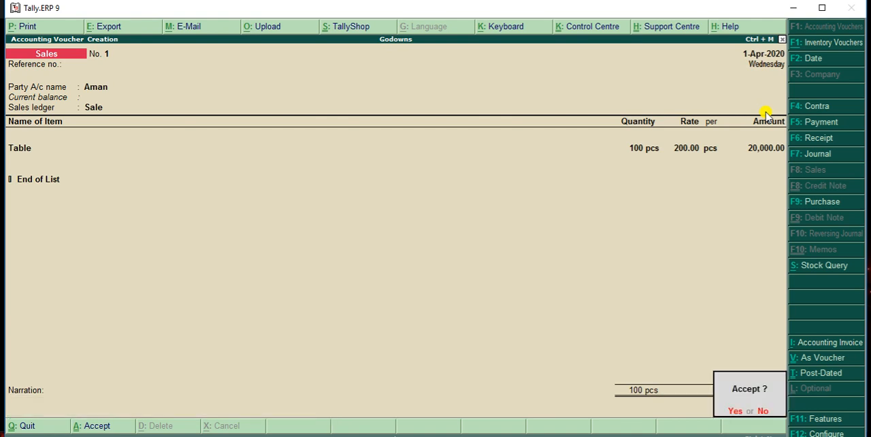
key("Return")
key("Escape")
key("Return")
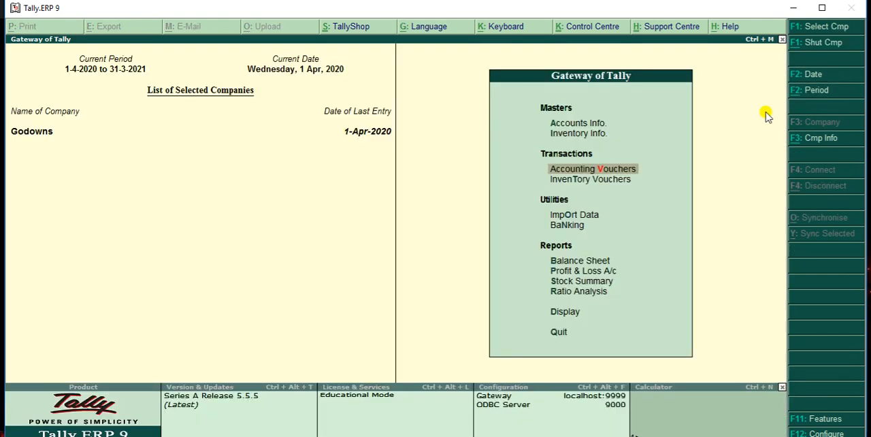
Review the Stock Summary from the Furniture group down to the Table item's monthly summary, and return to the Gateway of Tally
key("Down")
key("Down")
key("Down")
key("Down")
key("Down")
key("Down")
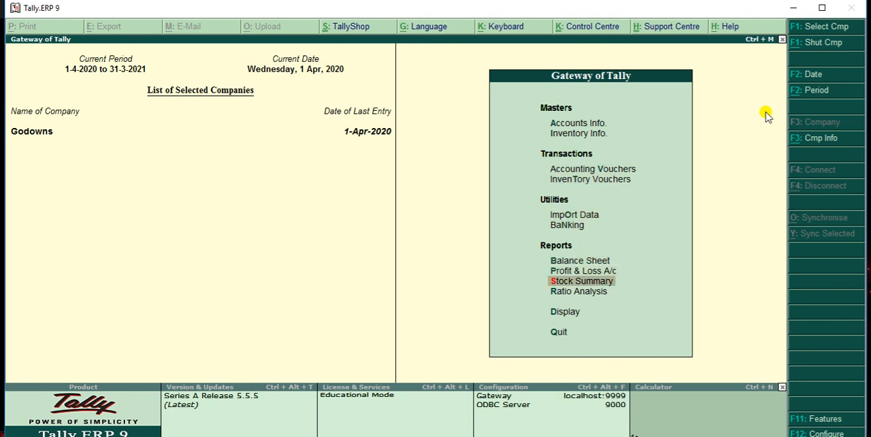
key("Return")
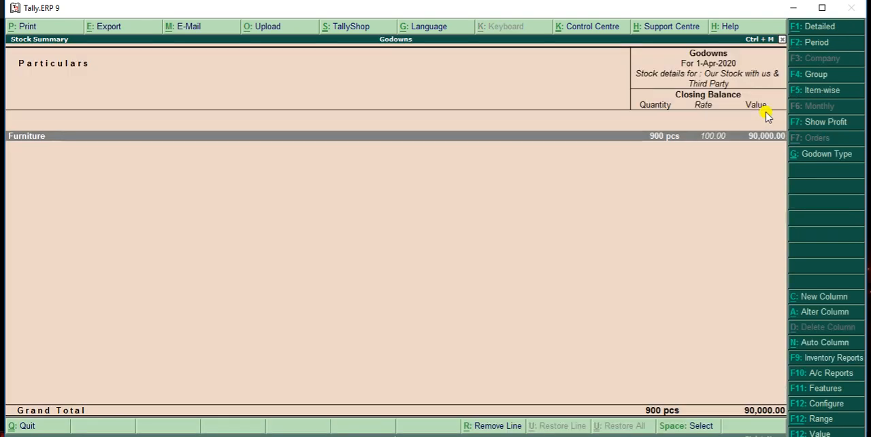
double_click(661, 136)
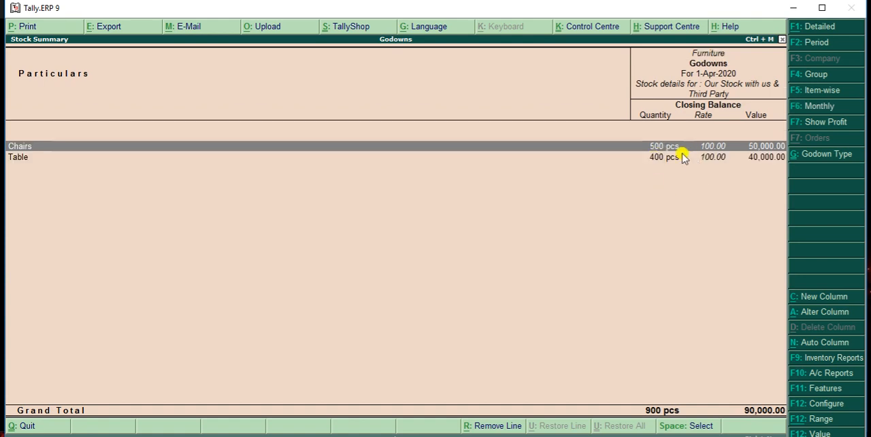
left_click(668, 162)
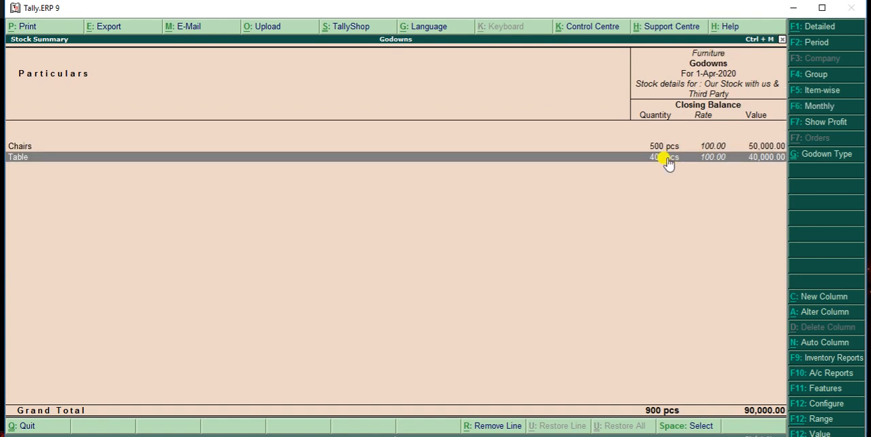
double_click(667, 162)
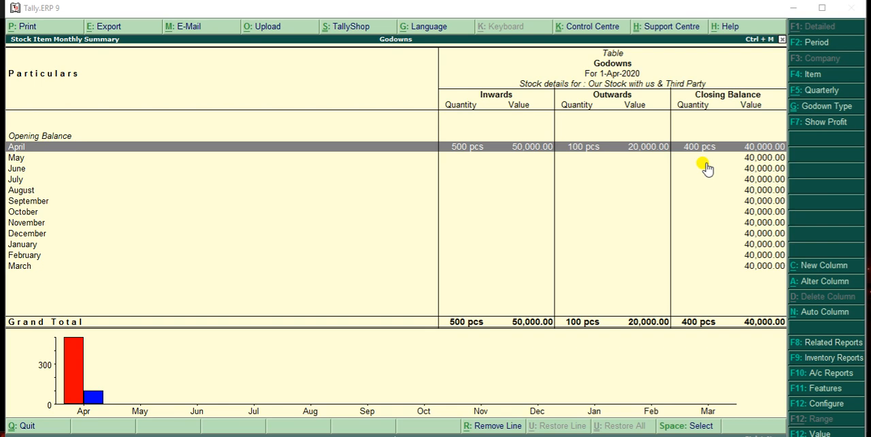
key("Escape")
key("Escape")
key("Escape")
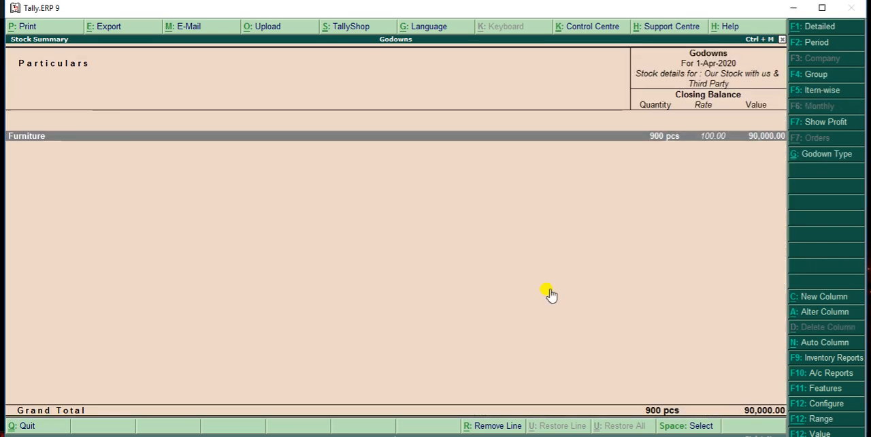
Open a new Stock Journal voucher for a transfer of materials
key("Up")
key("Up")
key("Up")
key("Up")
key("Up")
key("Up")
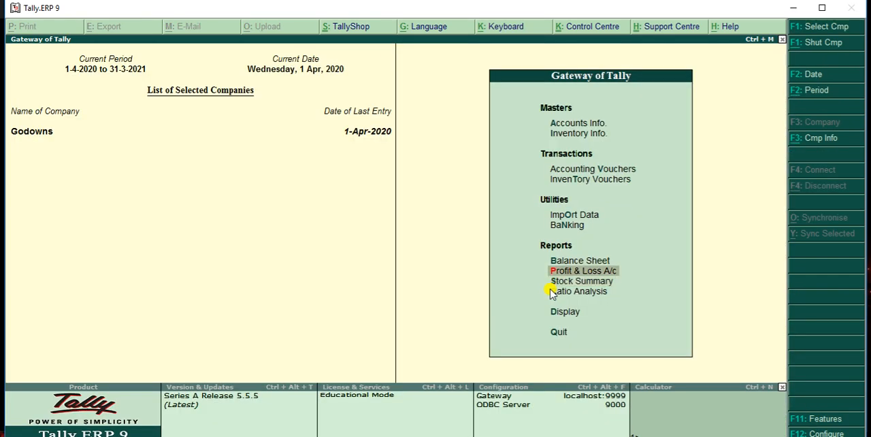
key("Return")
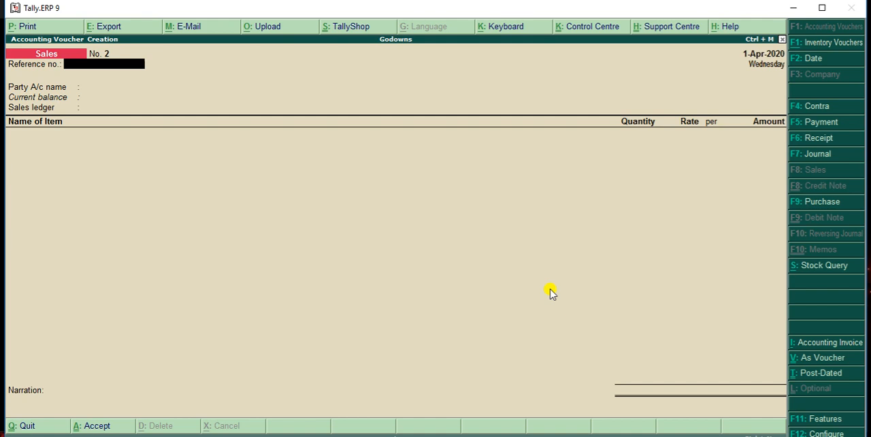
key("alt+F7")
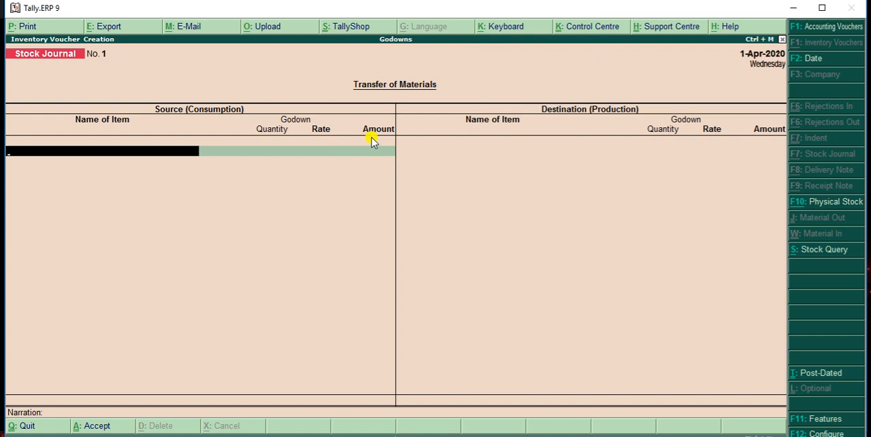
Enter Table from the Chandigarh godown as the source item with 100 pcs, accept its rate and amount, and end the source list
type("T")
key("Return")
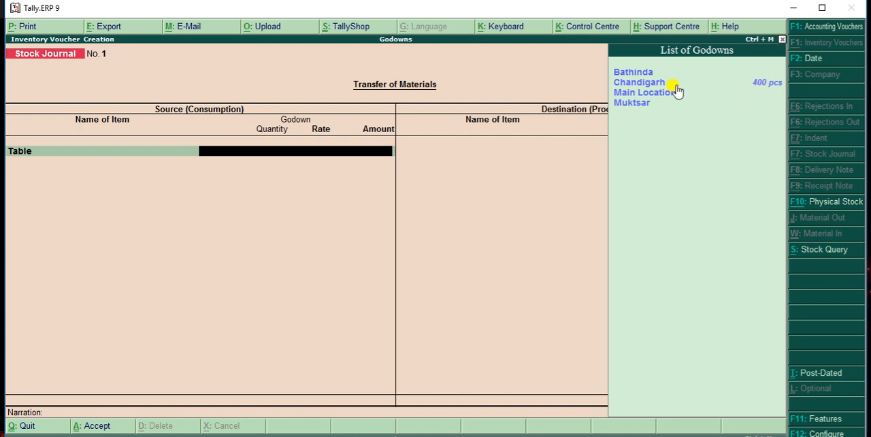
left_click(652, 85)
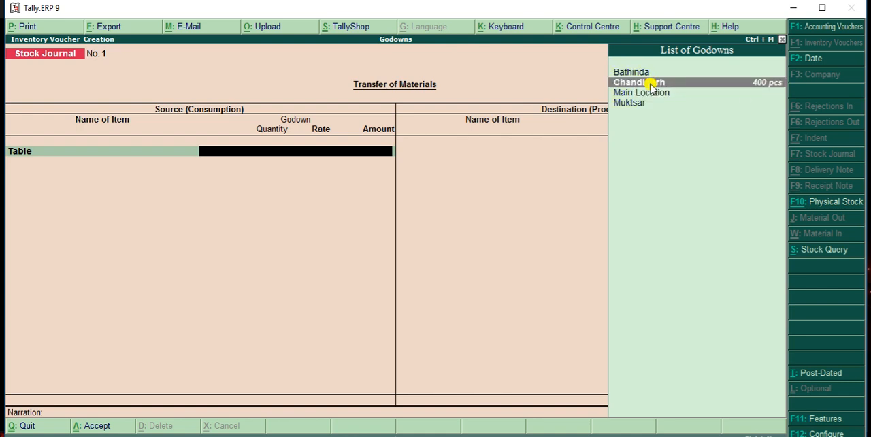
left_click(651, 85)
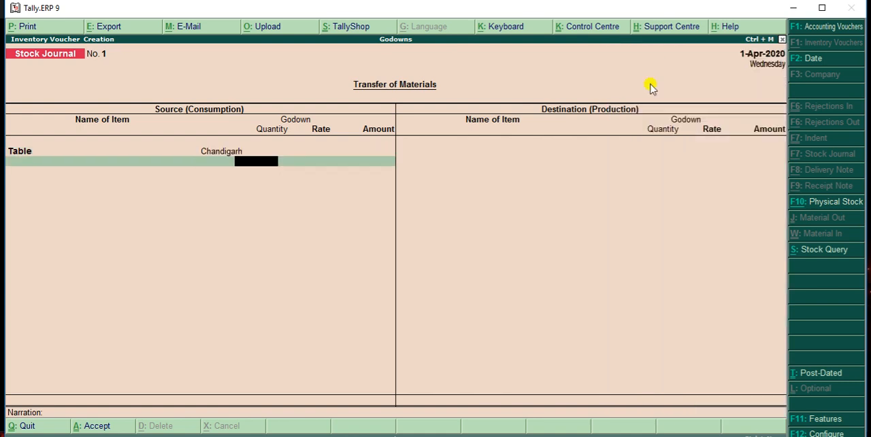
type("100")
key("Return")
key("Return")
key("Return")
key("Return")
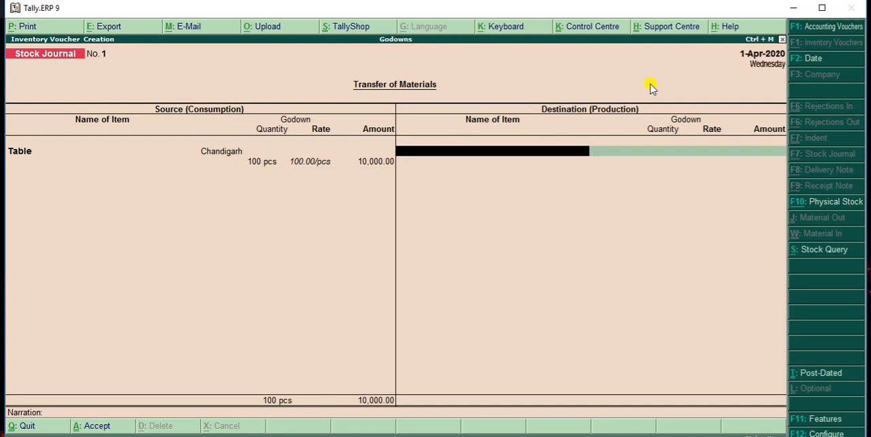
Add Table to the destination side with the Muktsar godown and 50 pcs, accepting its rate and amount
type("T")
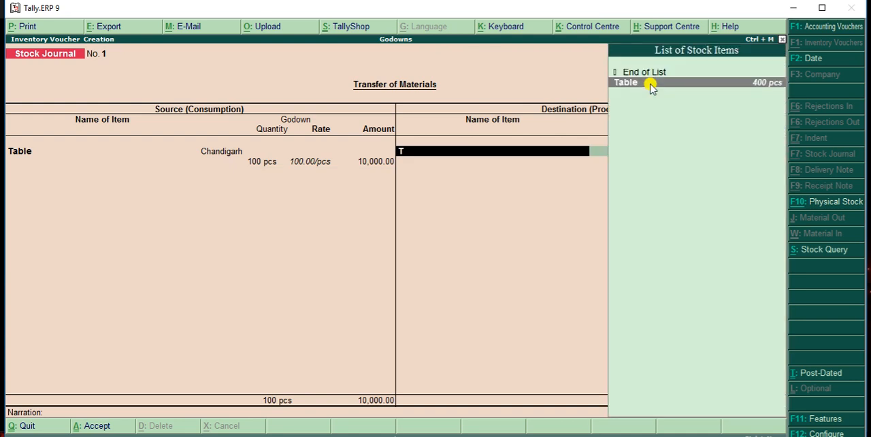
key("Return")
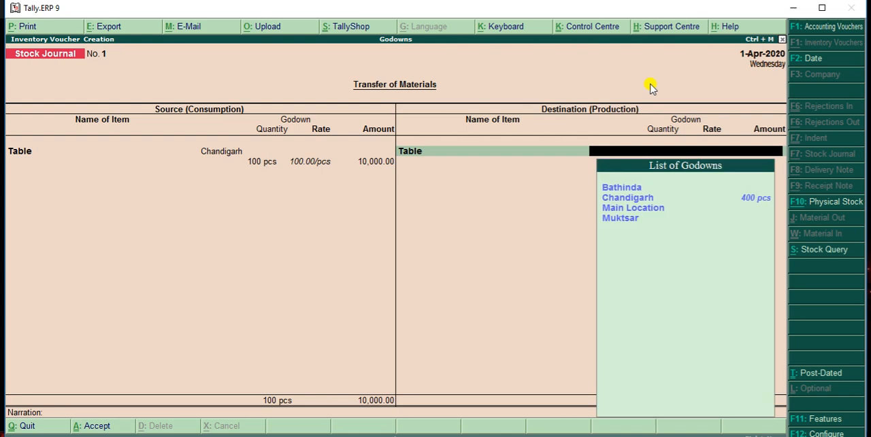
key("Down")
key("Down")
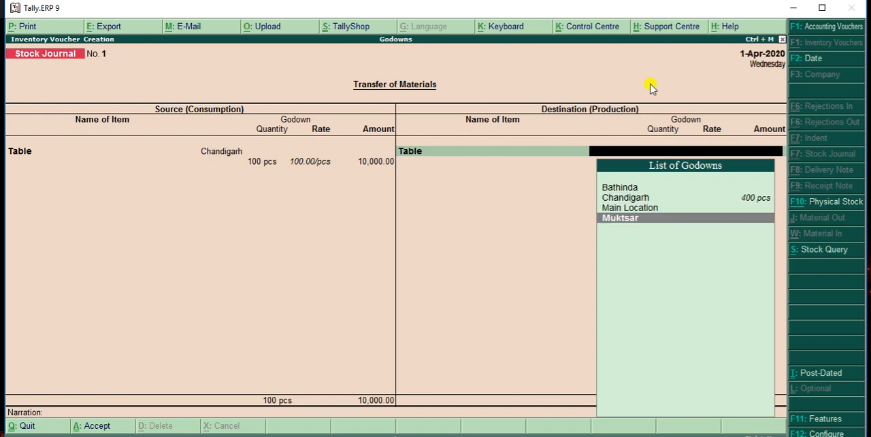
key("Return")
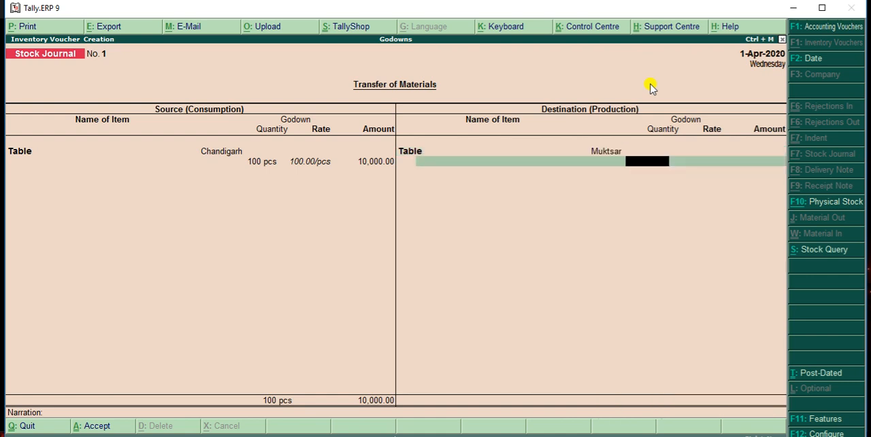
type("50")
key("Return")
key("Return")
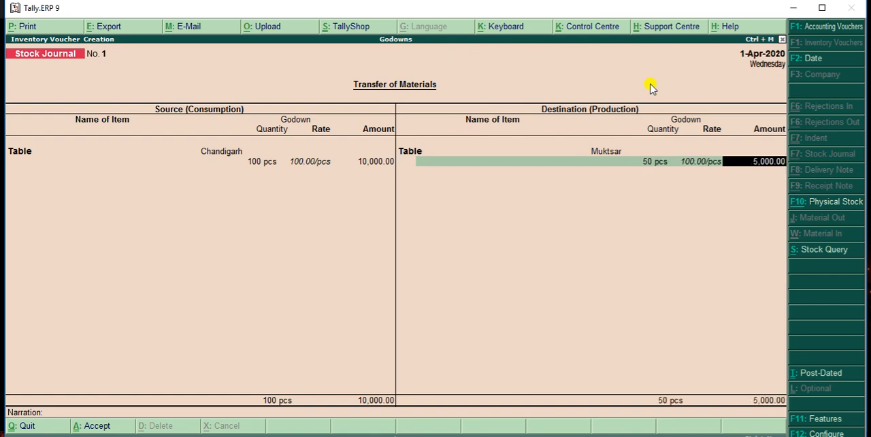
key("Return")
Add a second destination line for Table with the Bathinda godown and 50 pcs, accepting its rate and amount
type("T")
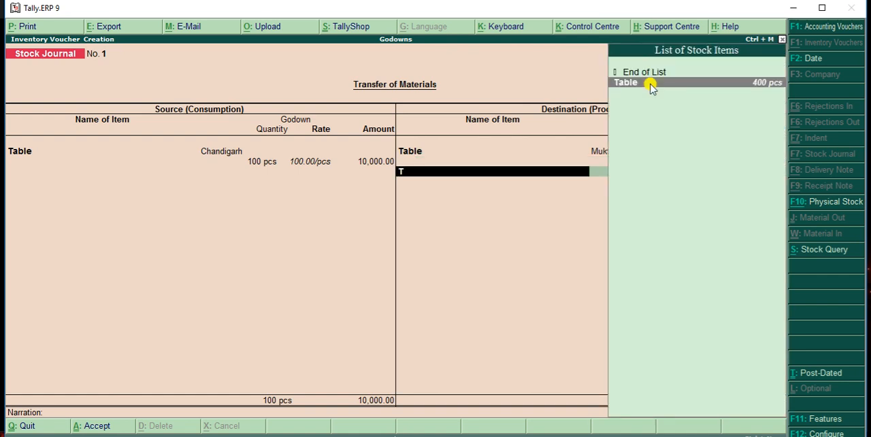
key("Return")
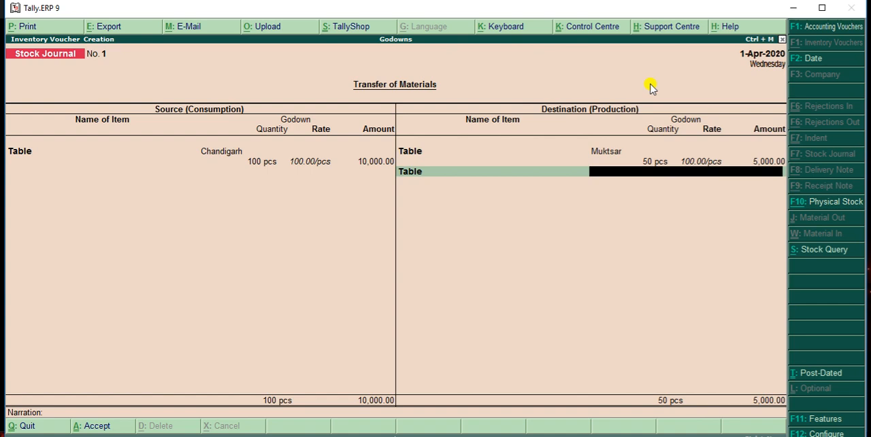
type("B")
key("Return")
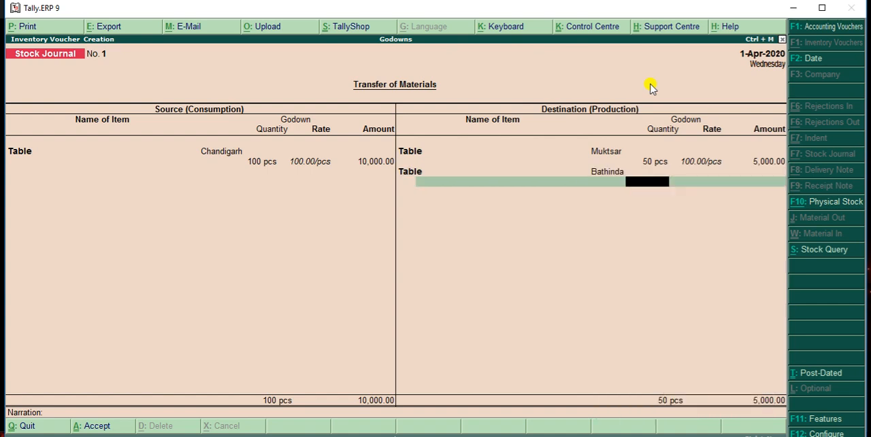
type("50")
key("Return")
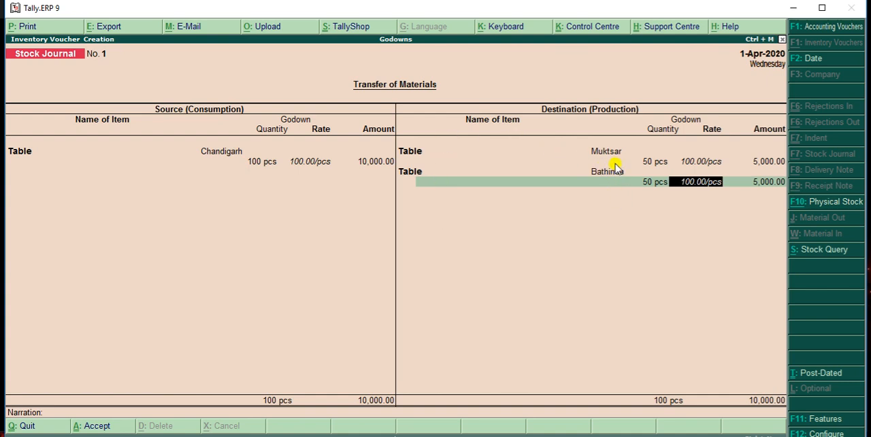
key("Return")
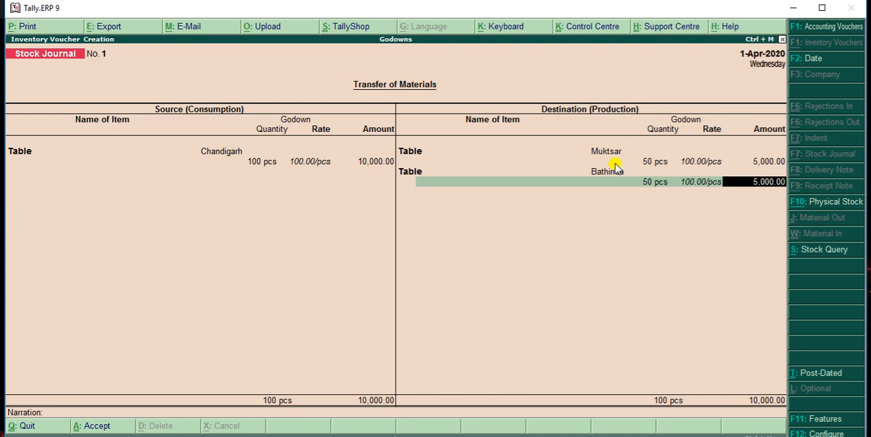
key("Return")
key("Return")
key("Return")
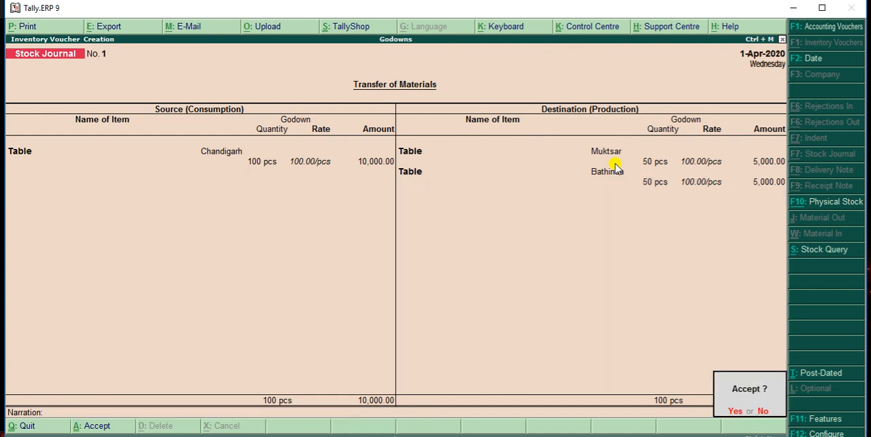
End the destination list, save the stock journal without a narration, and return to the Gateway of Tally
key("Return")
key("Escape")
key("Return")
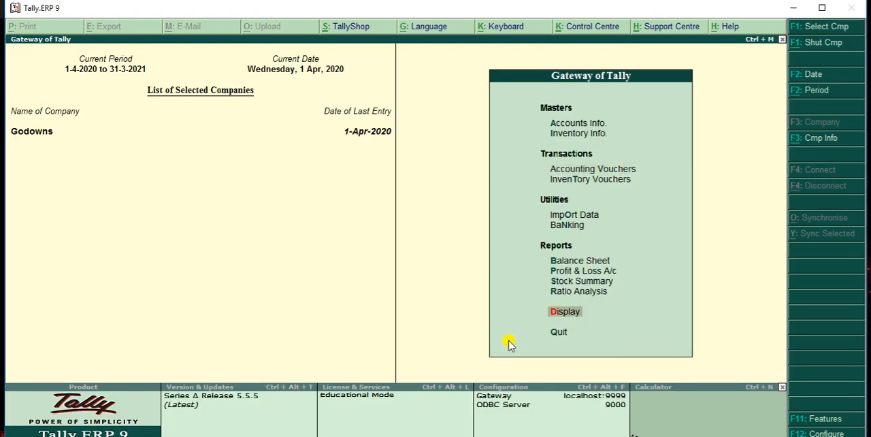
Display the godown summary for Bathinda from the statements of inventory
key("Return")
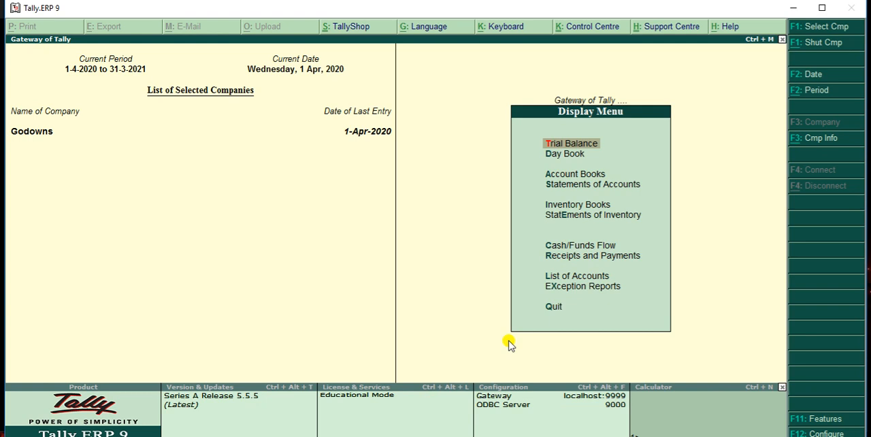
key("Down")
key("Down")
key("Down")
key("Down")
key("Down")
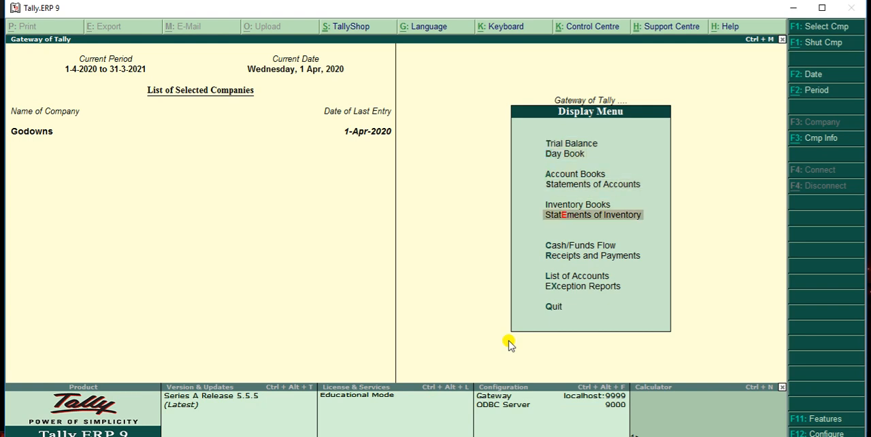
key("Return")
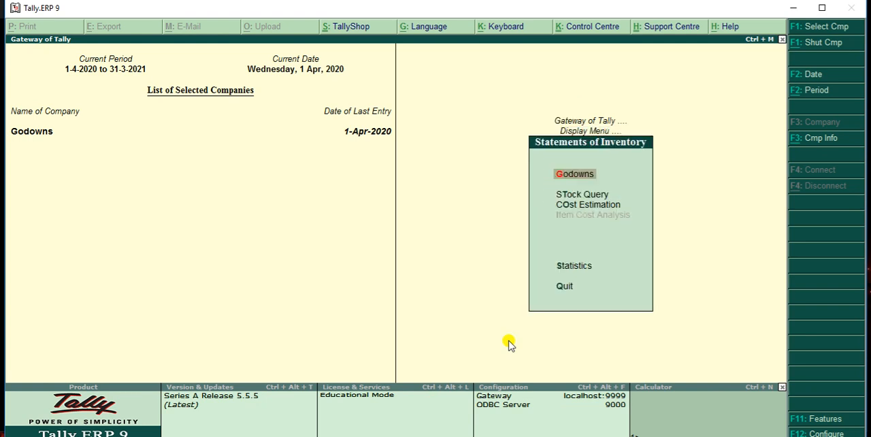
key("Return")
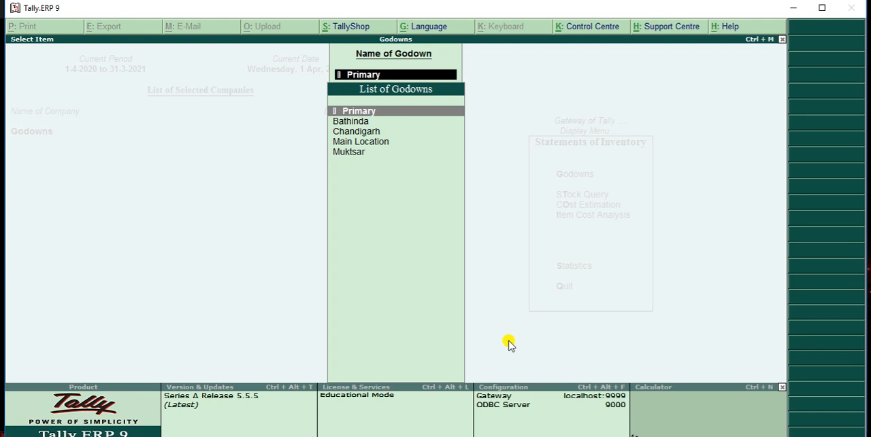
key("Down")
key("Return")
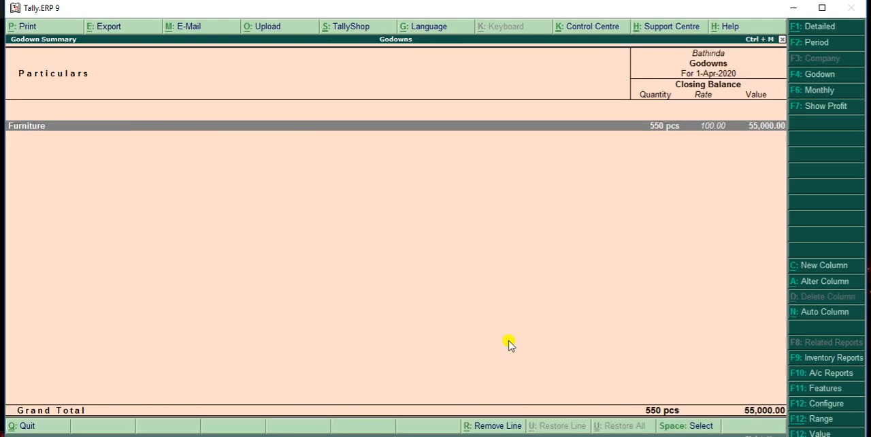
Drill down from Furniture in the Bathinda godown through Table's April entries to its stock journal voucher
key("Return")
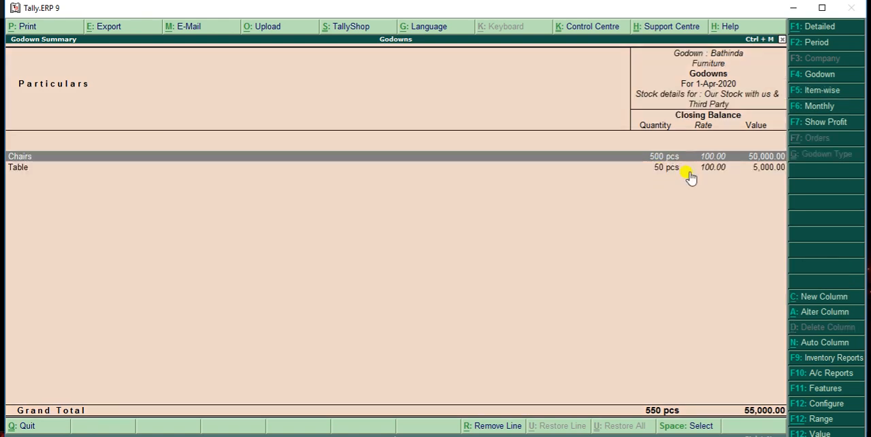
key("Down")
key("Return")
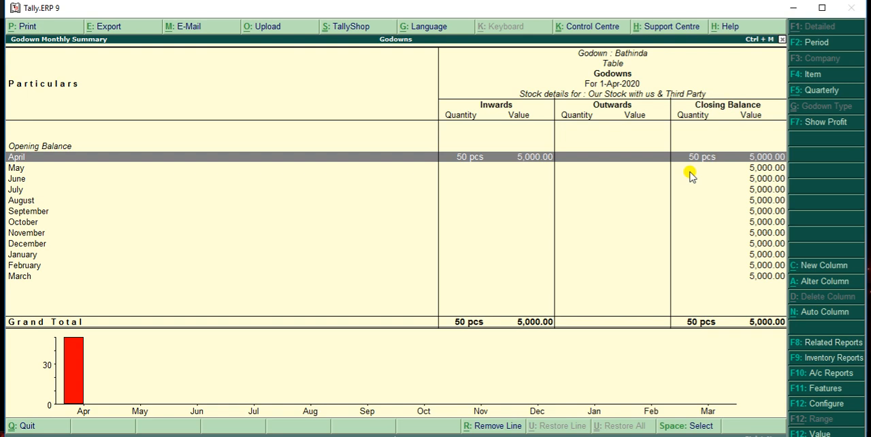
key("Return")
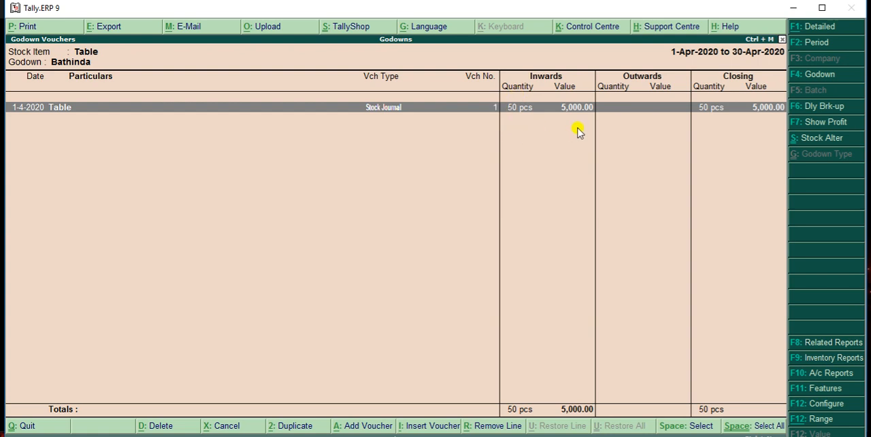
key("Return")
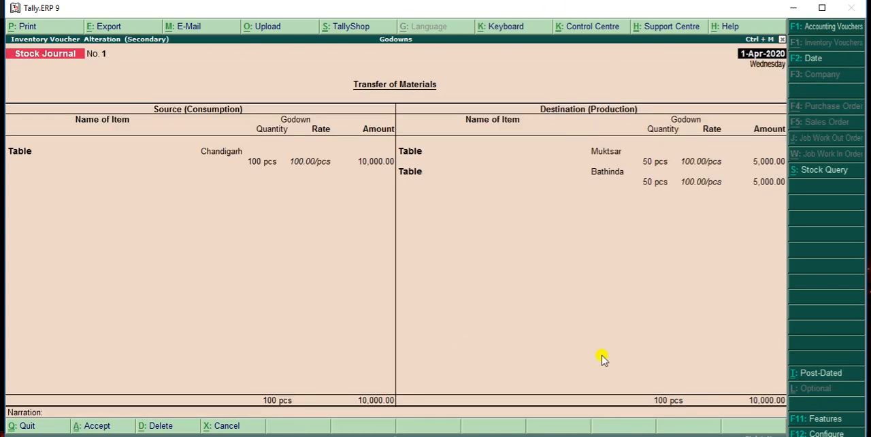
Quit the stock journal voucher without changing it and back out of the Bathinda reports to the godown selection
key("Escape")
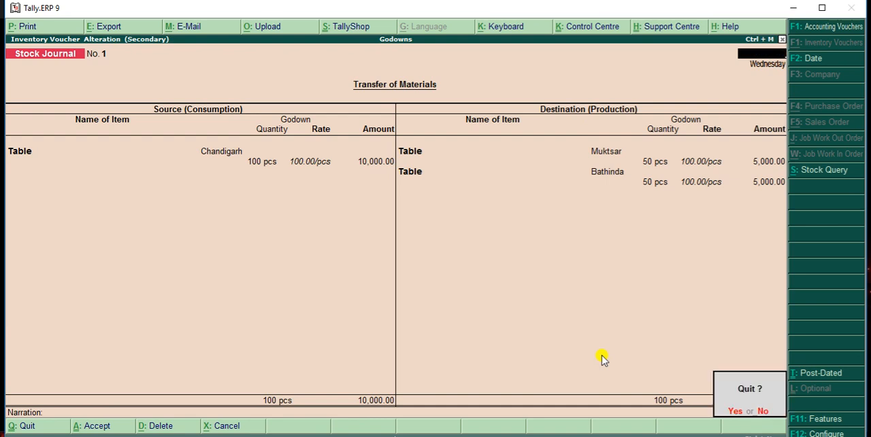
key("y")
key("Escape")
key("Escape")
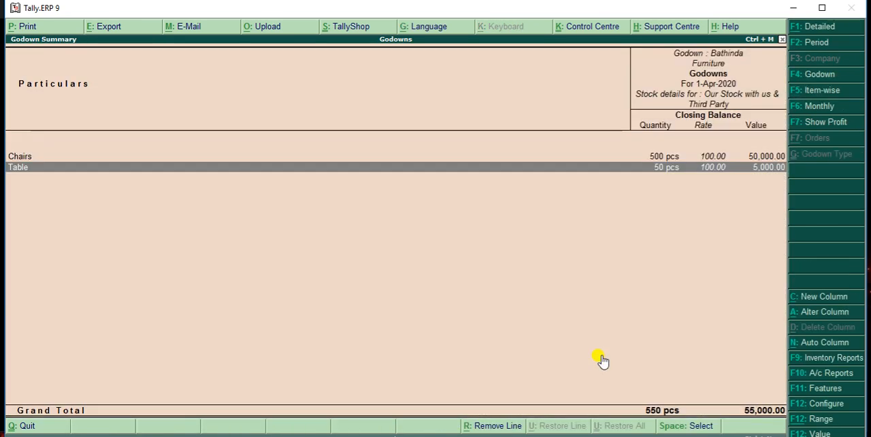
key("Escape")
key("Escape")
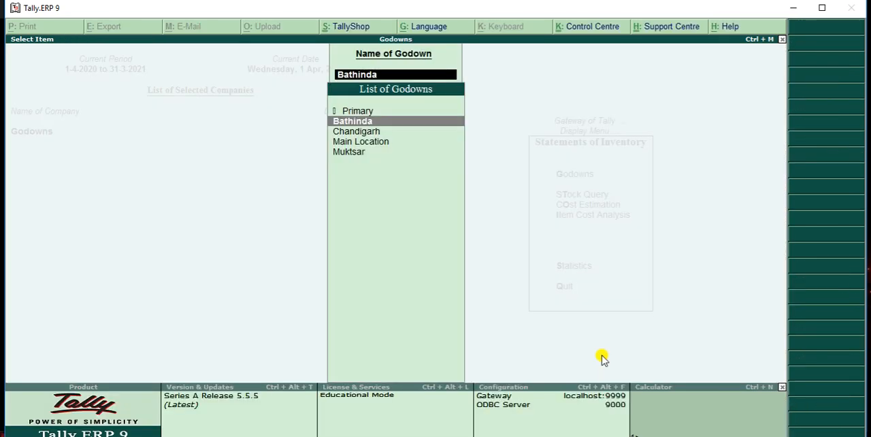
View the Muktsar godown's Furniture stock down to Table's monthly summary, and return to the godown selection
key("Down")
key("Down")
key("Down")
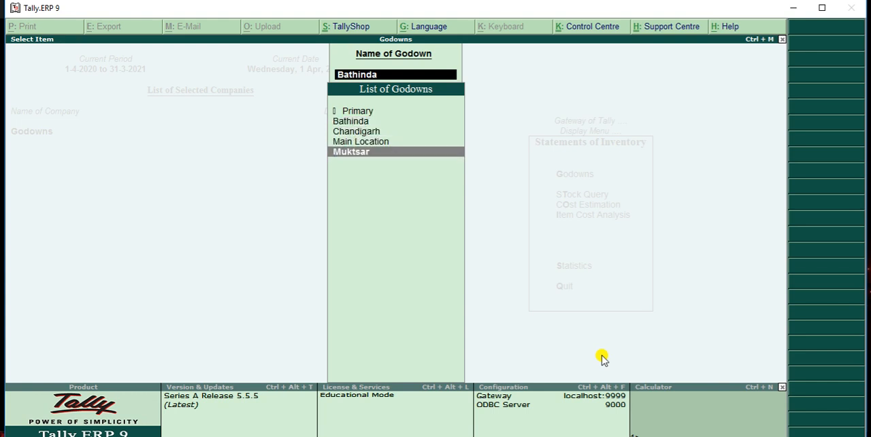
key("Return")
key("Return")
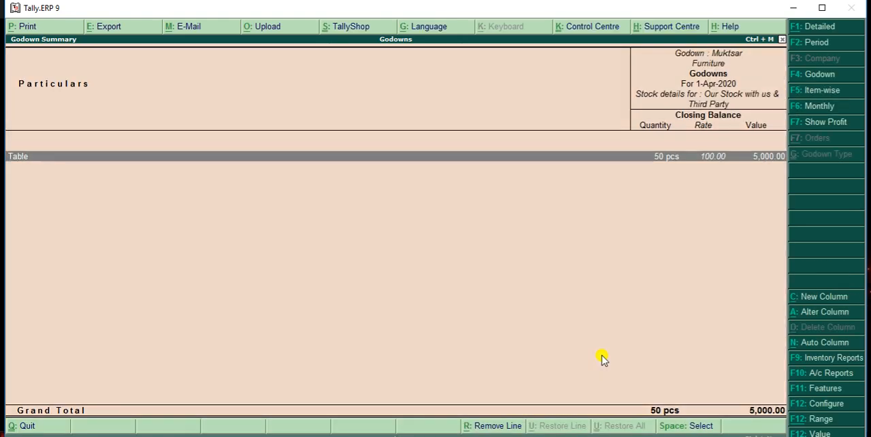
key("Return")
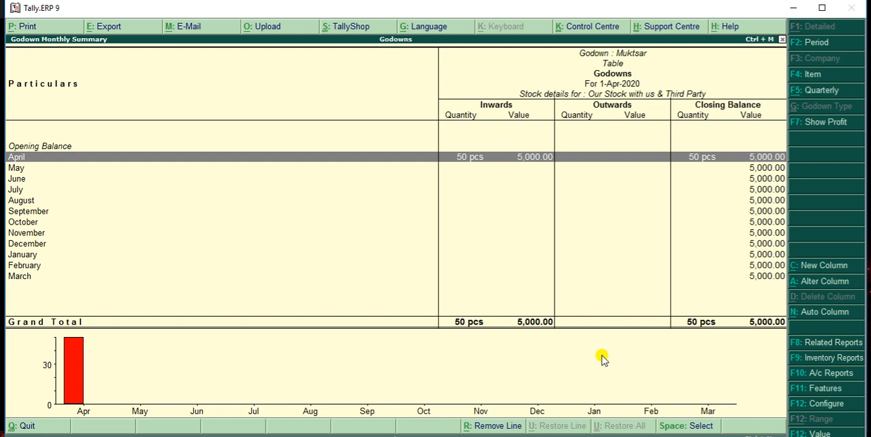
key("Escape")
key("Escape")
key("Escape")
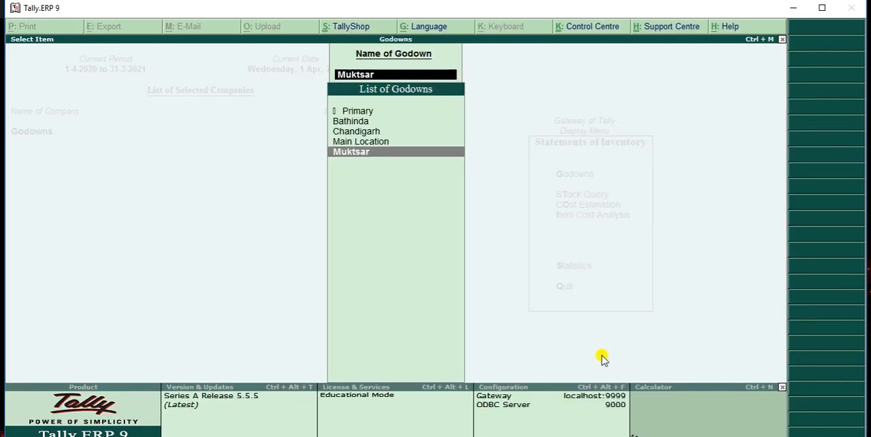